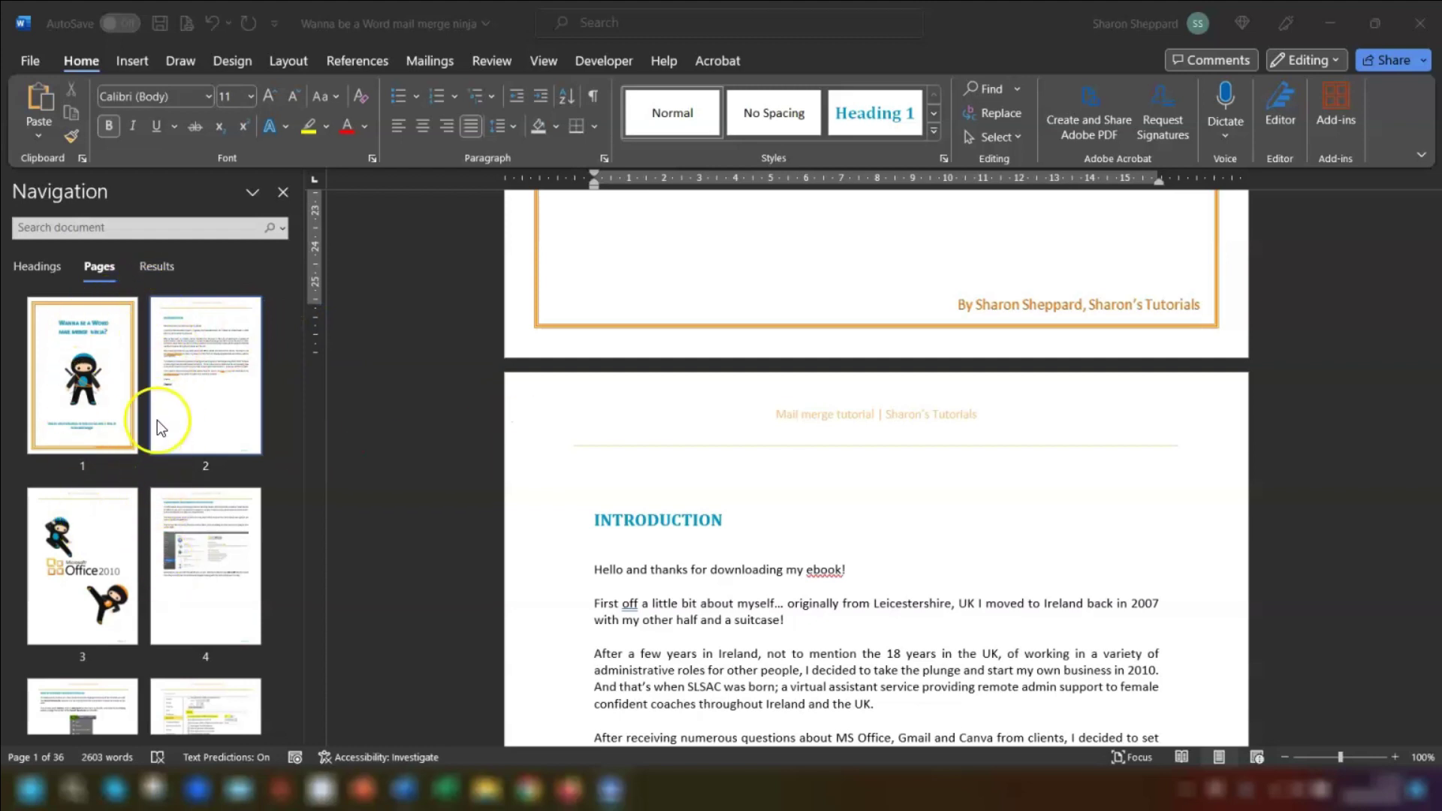
Jump to page 2 of the mail merge ebook, where the INTRODUCTION heading begins
scroll(156, 420, "down", 10)
scroll(221, 398, "up", 10)
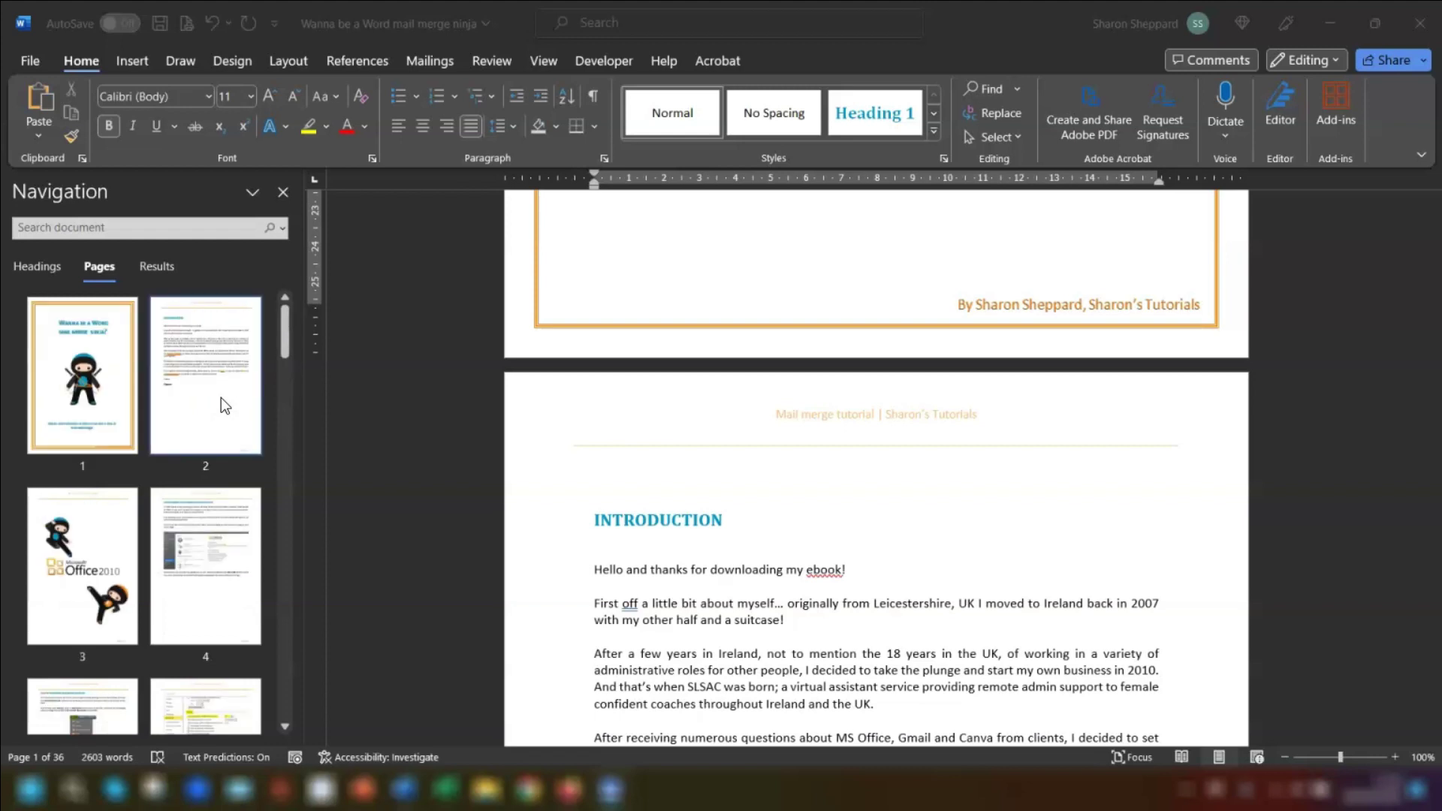
left_click(232, 389)
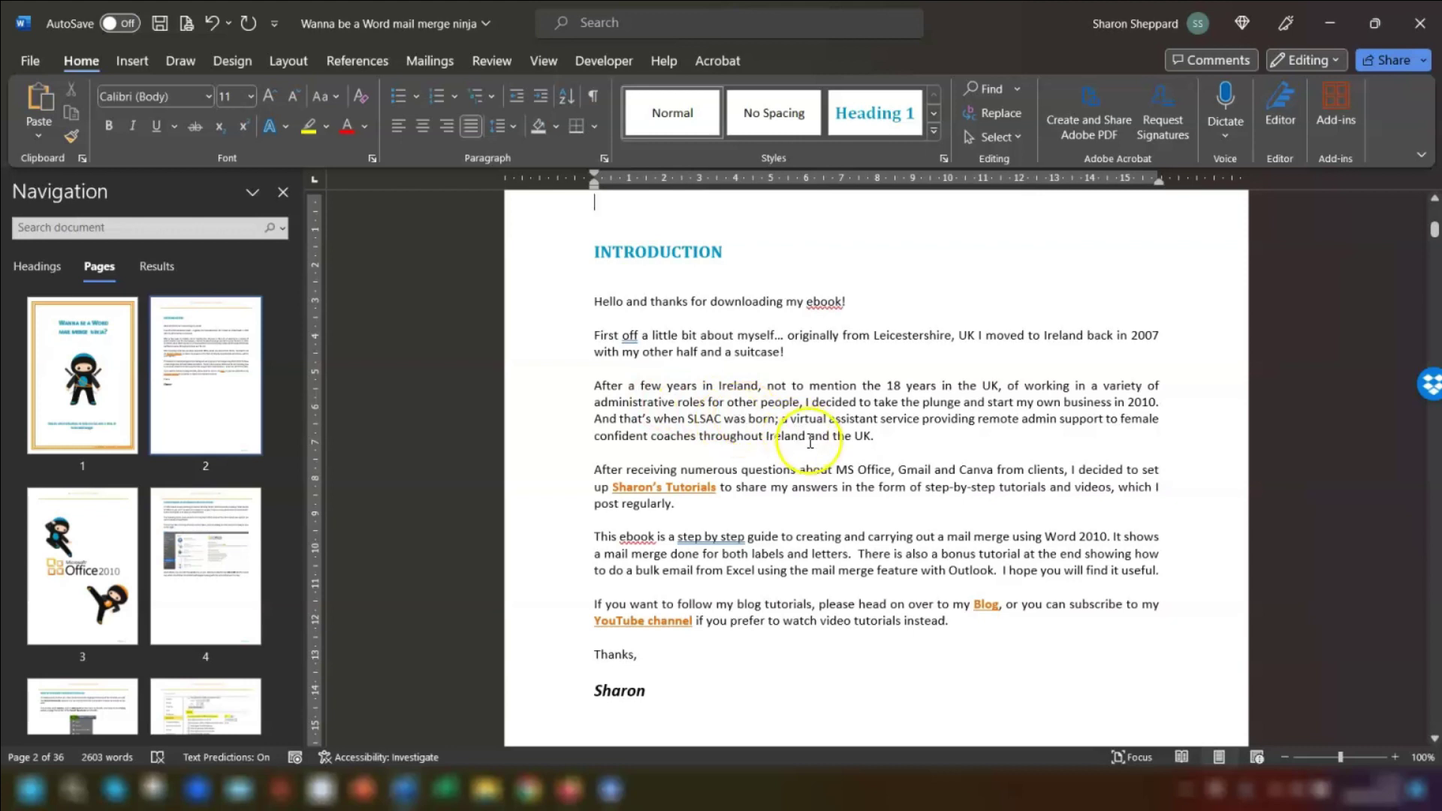
Select the 'After a few years in Ireland' paragraph and bring up the Layout options
left_click_drag(593, 385, 880, 435)
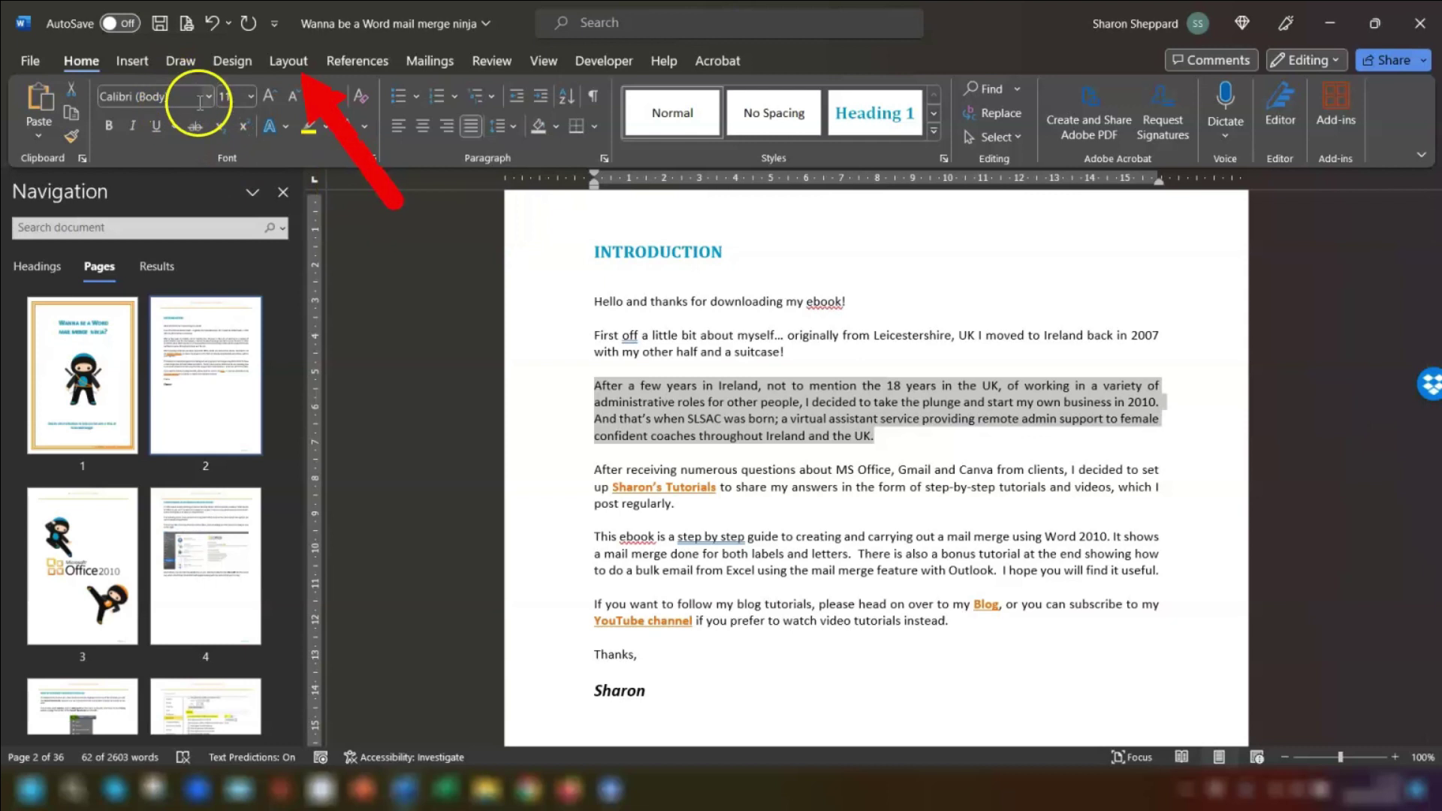
left_click(285, 63)
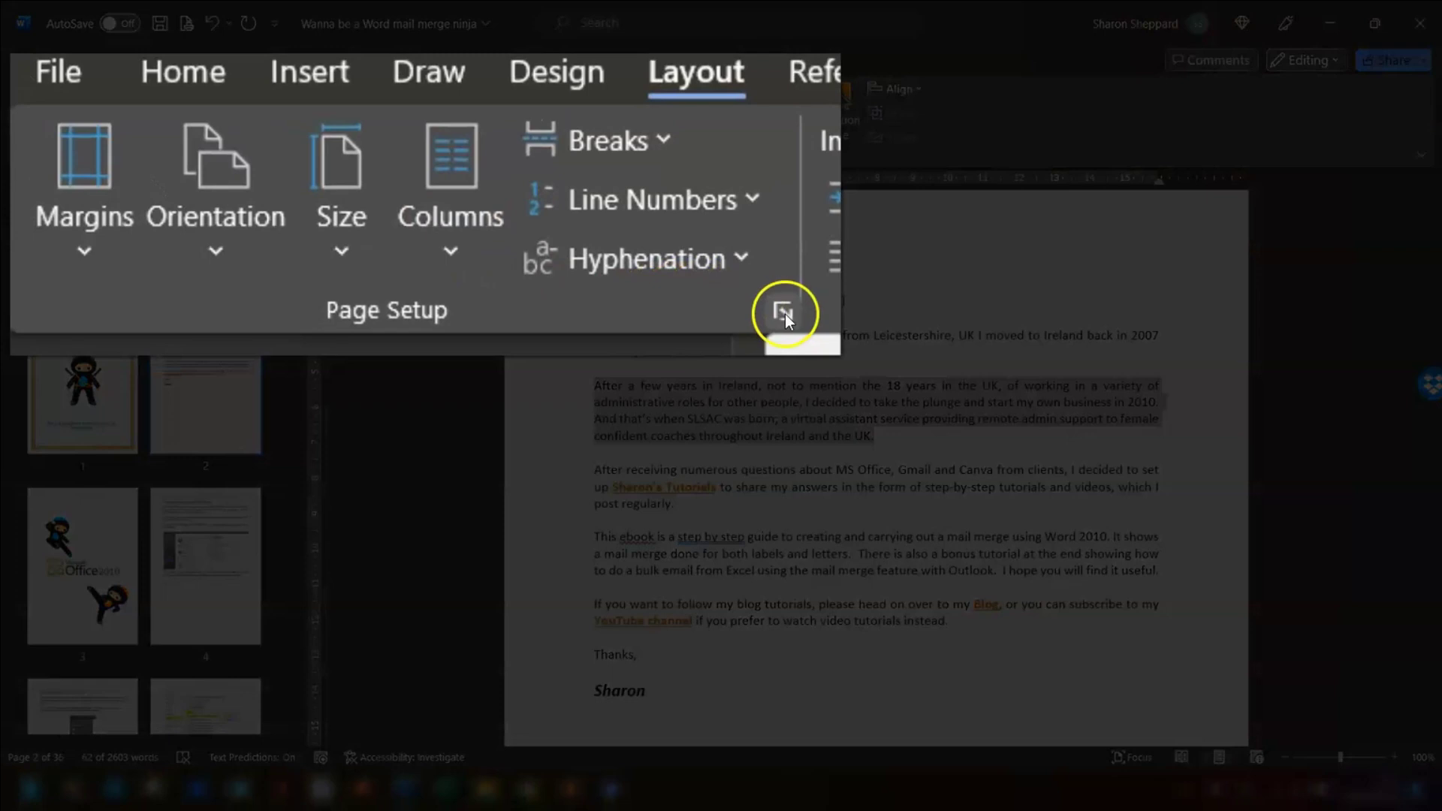
In Page Setup, set Landscape orientation applied to Selected text only
left_click(781, 308)
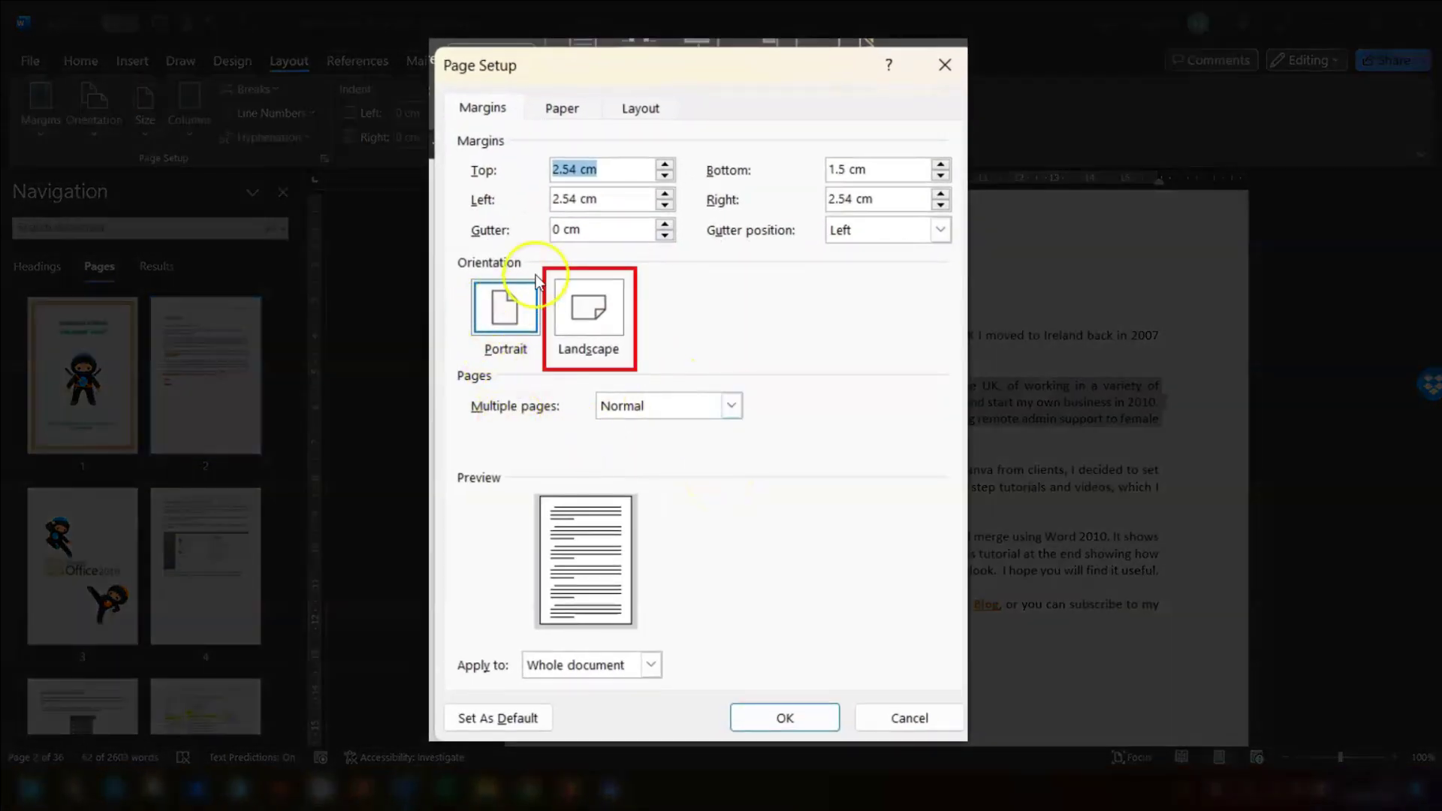
left_click(585, 311)
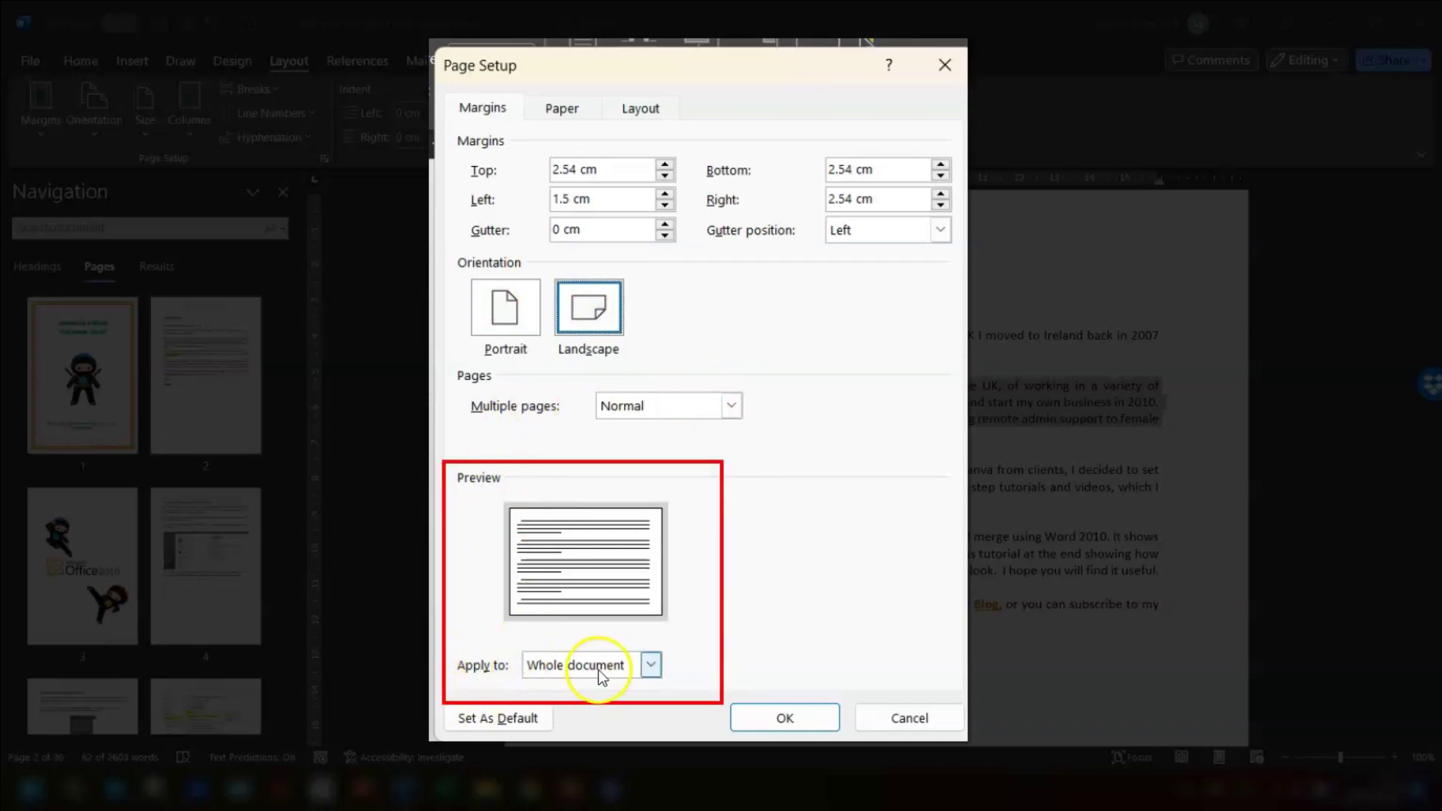
left_click(650, 665)
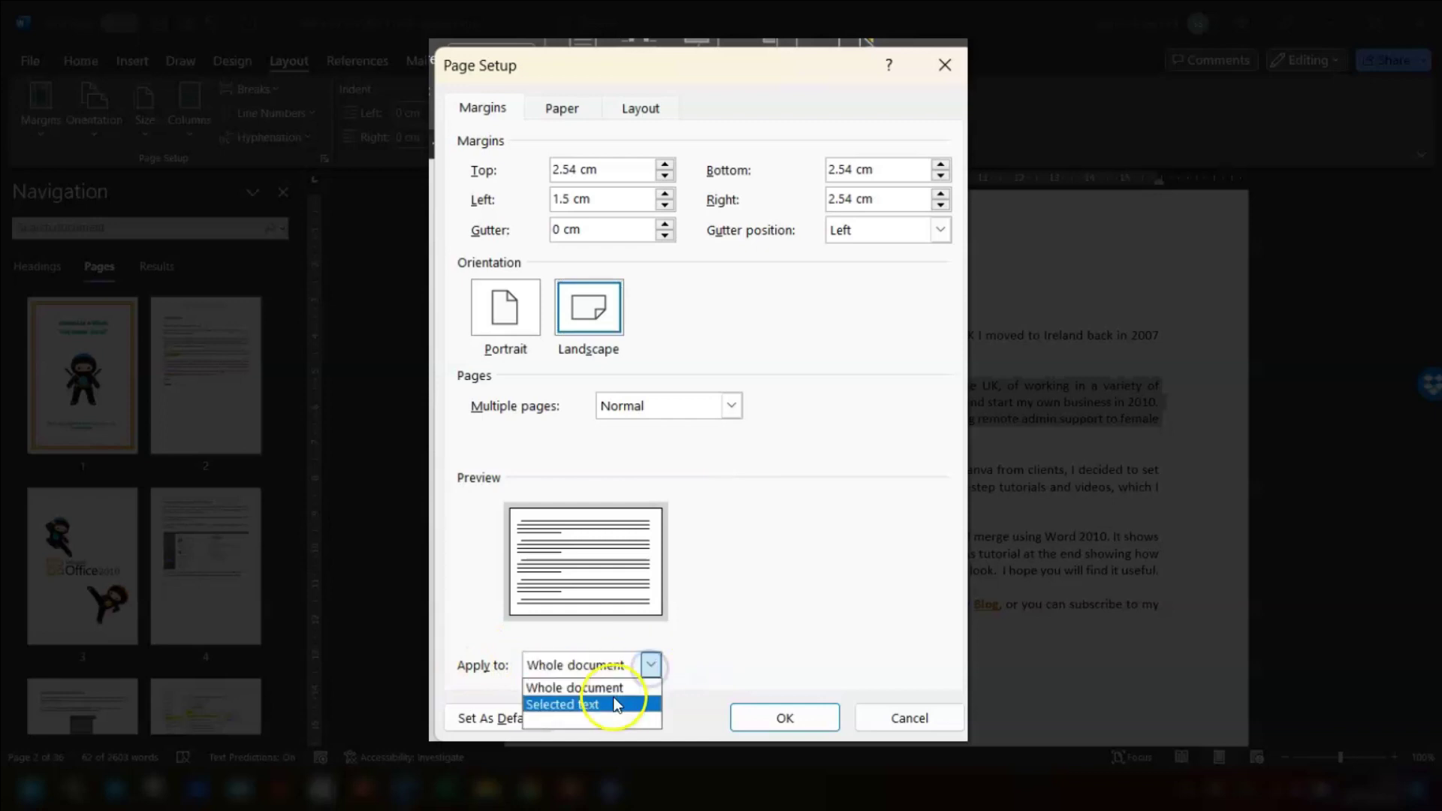
left_click(593, 706)
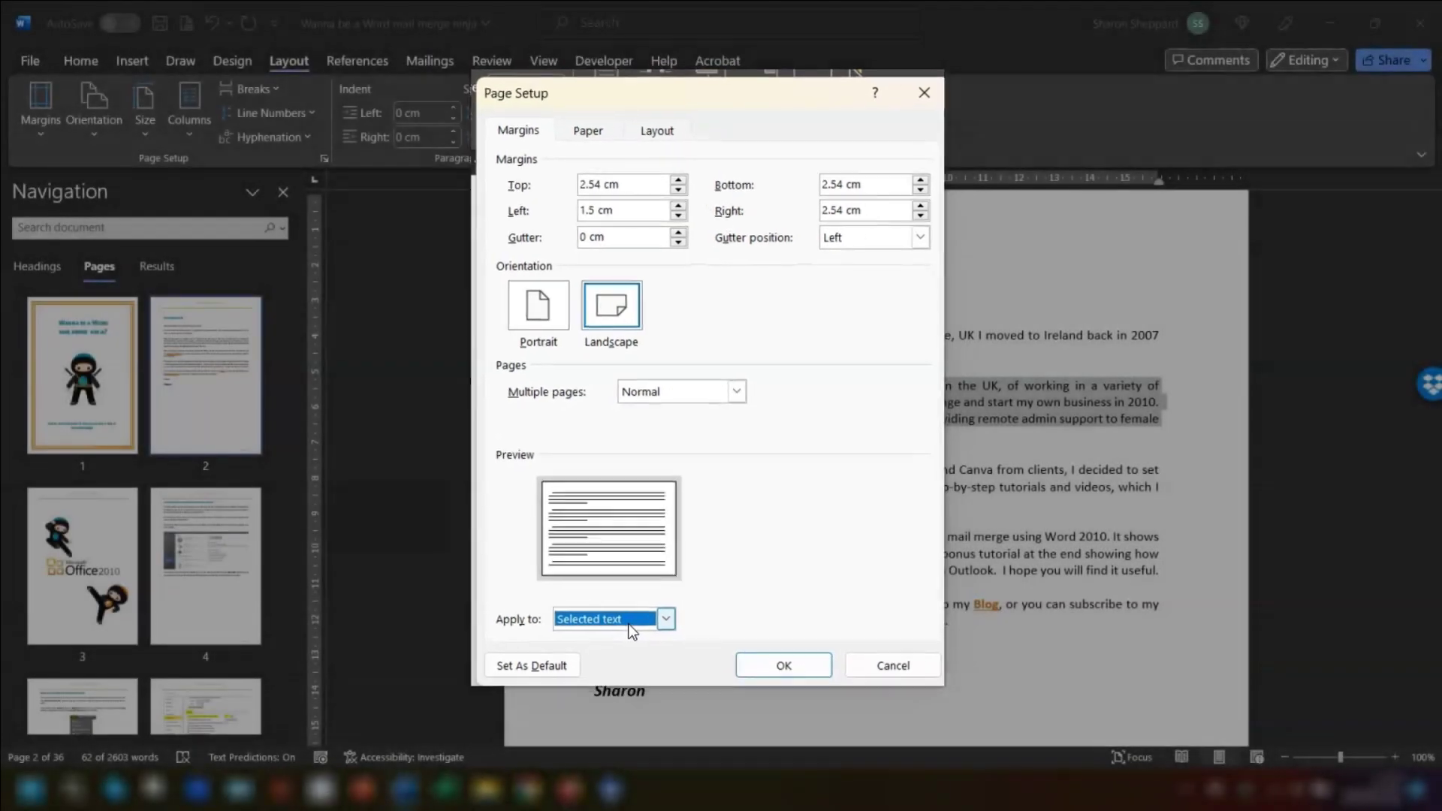
left_click(773, 661)
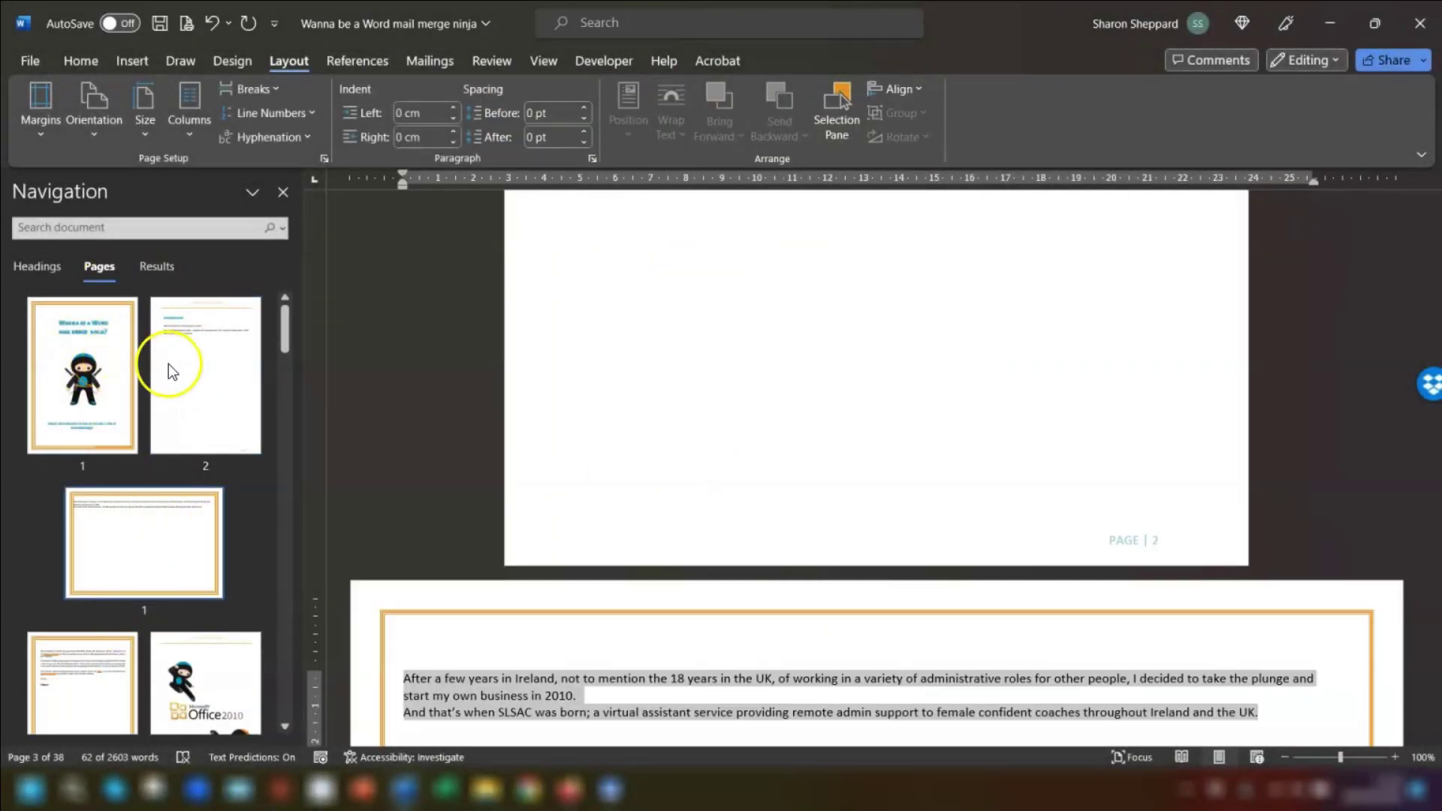
scroll(179, 376, "down", 1)
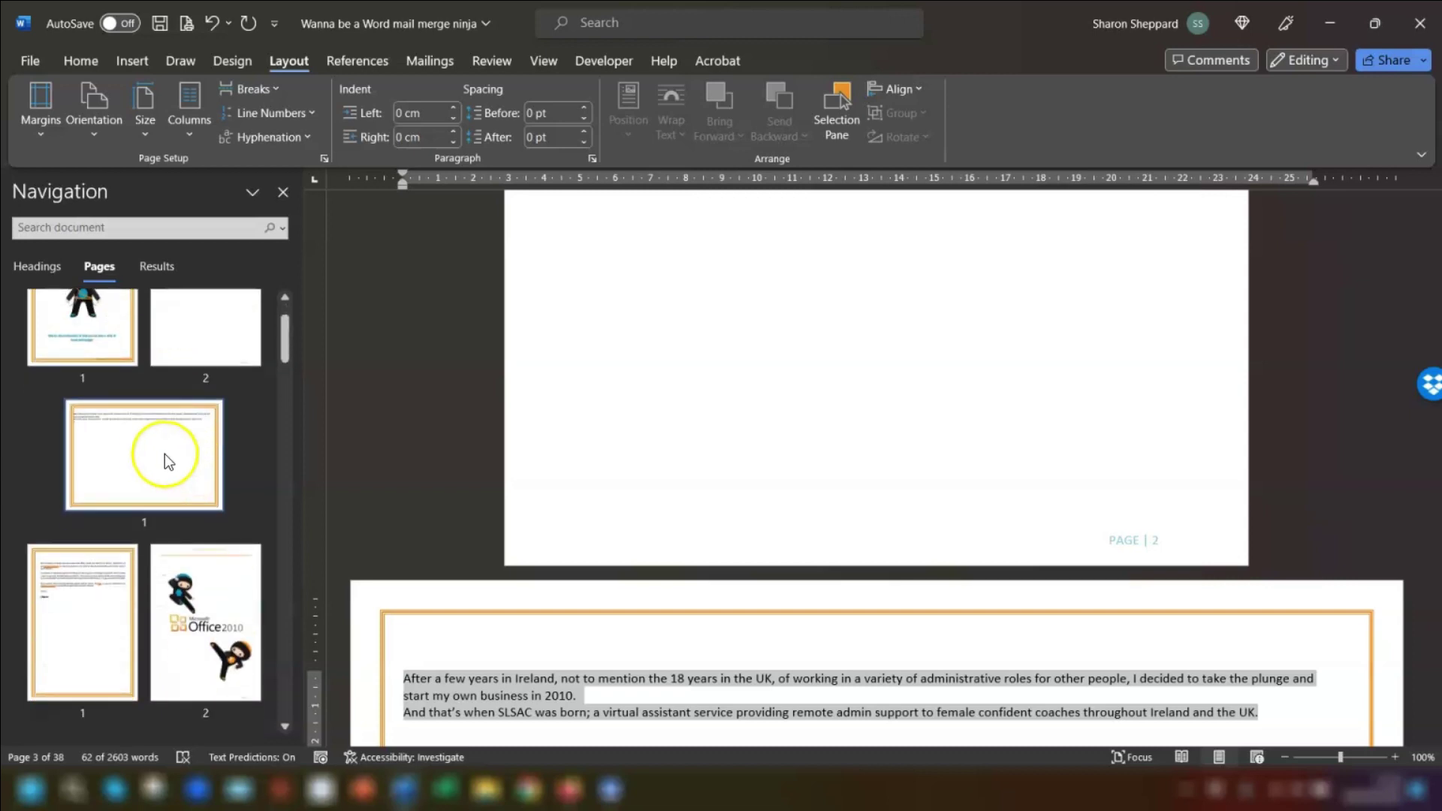
left_click(159, 454)
scroll(571, 353, "up", 1)
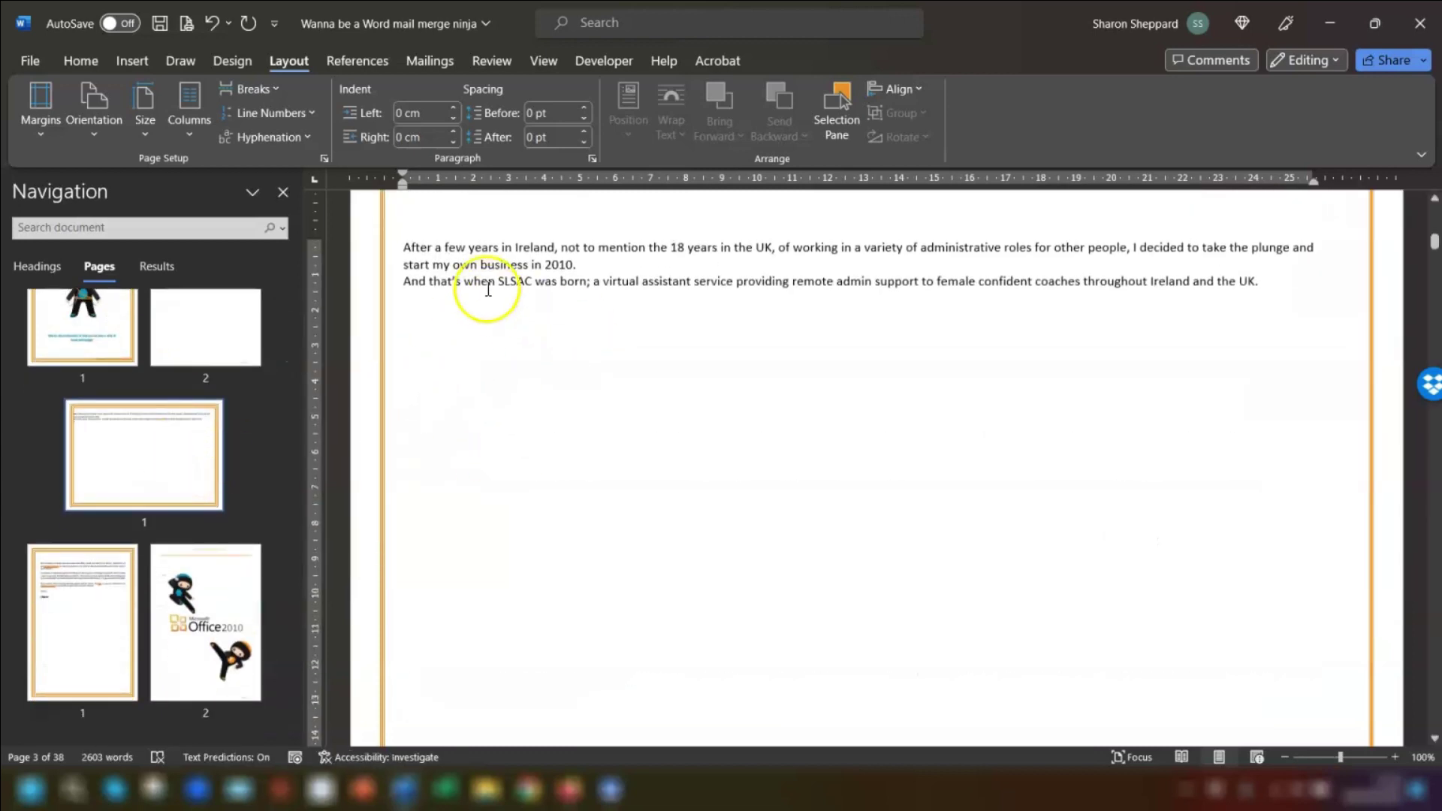
scroll(939, 454, "down", 5)
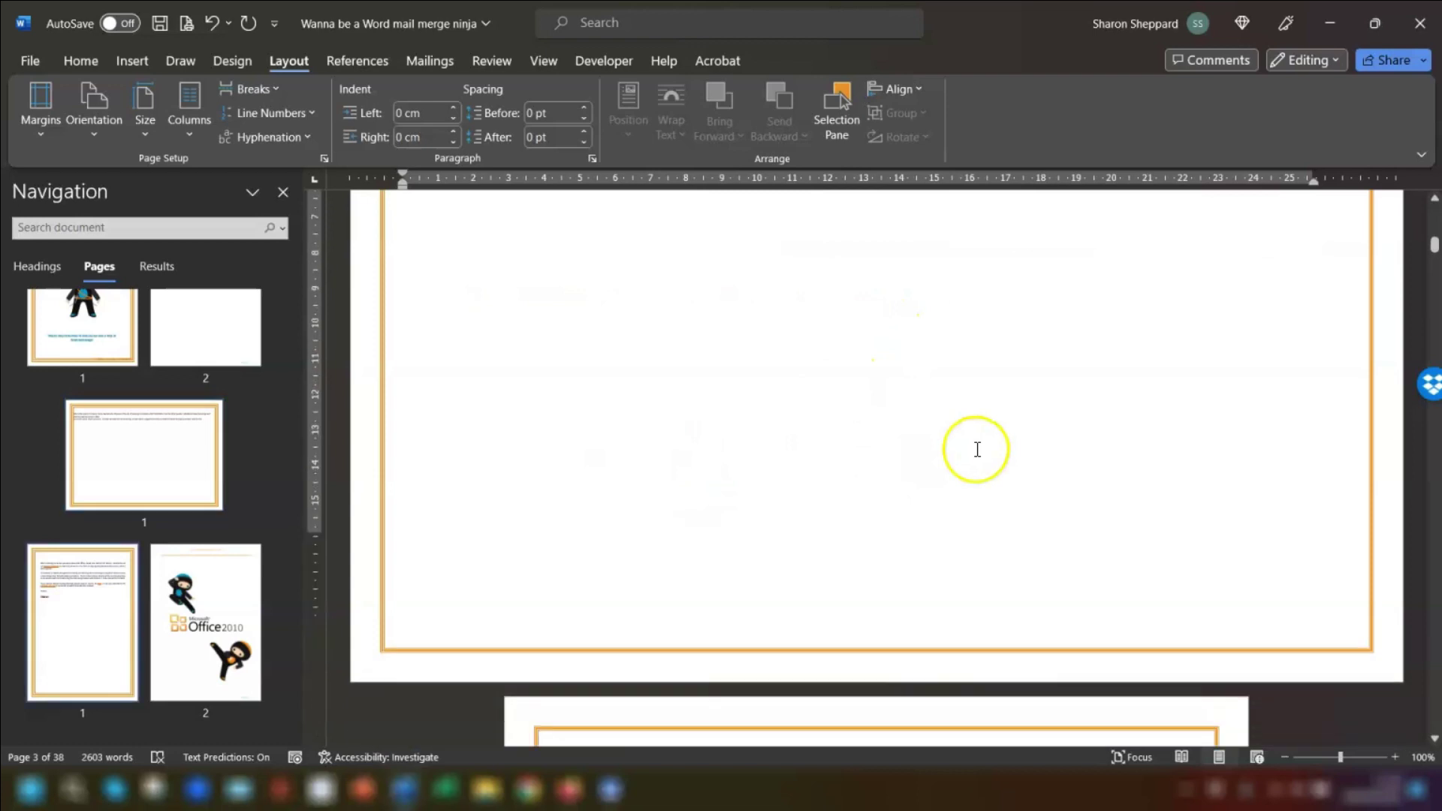
scroll(975, 446, "down", 5)
scroll(999, 495, "up", 4)
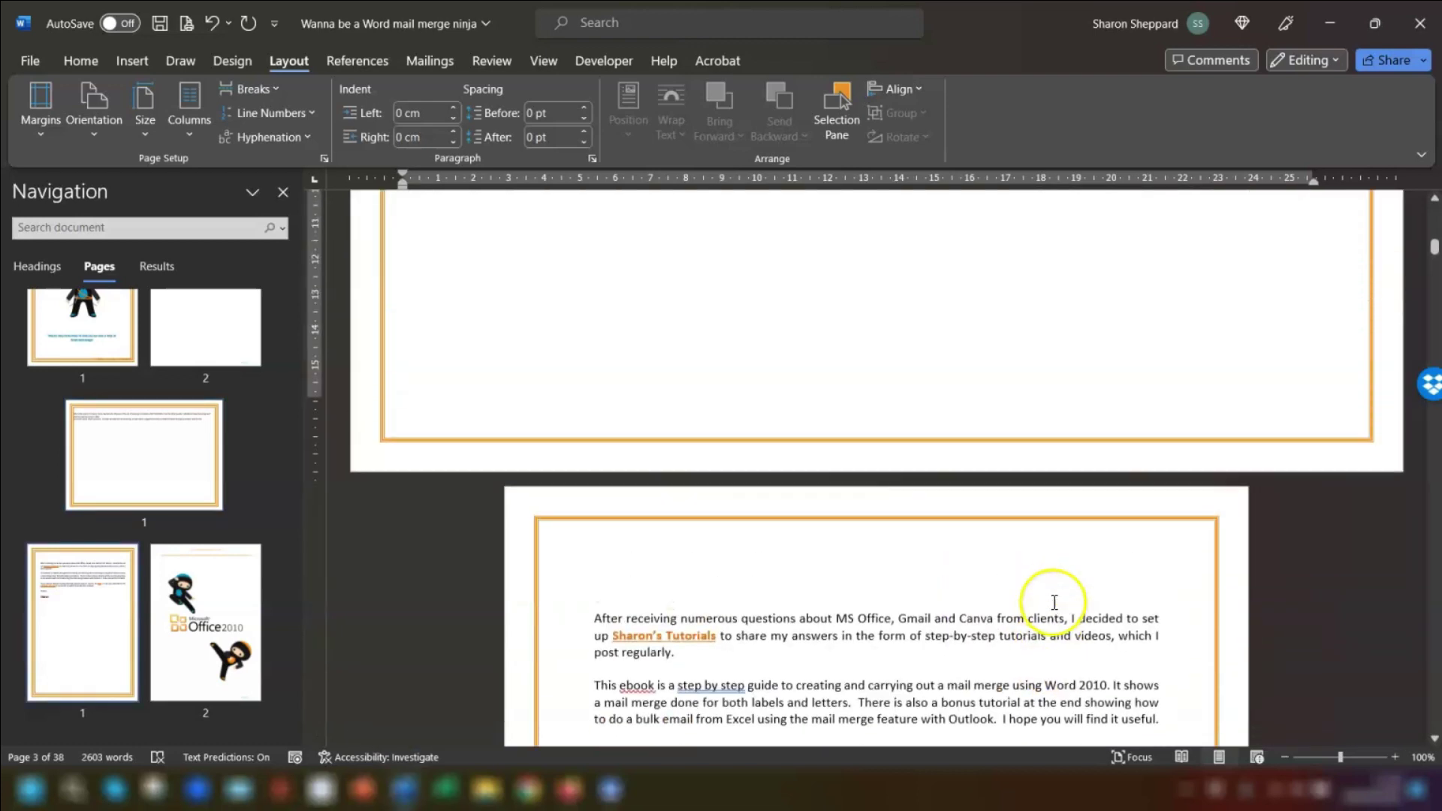
scroll(1053, 603, "up", 8)
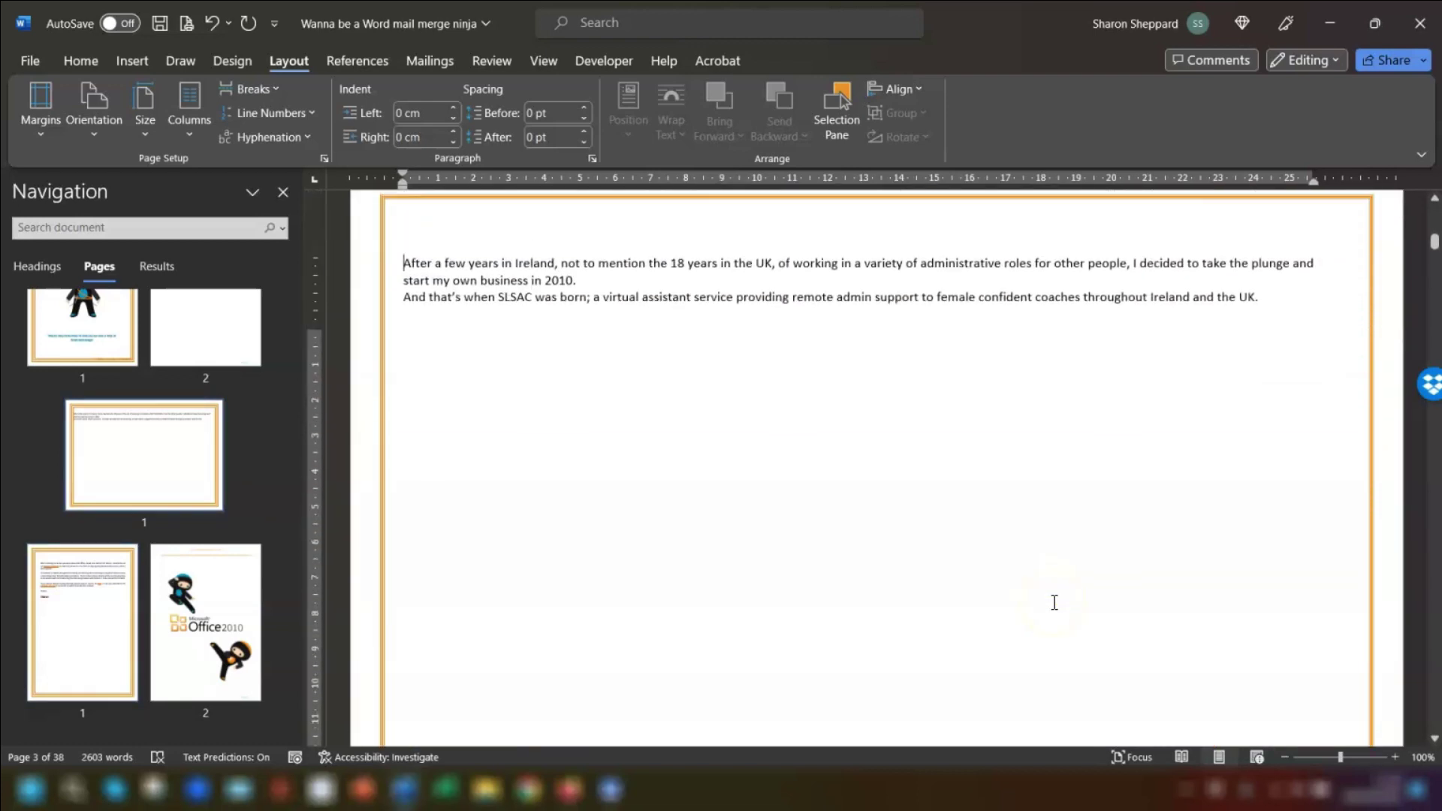
scroll(1053, 602, "up", 3)
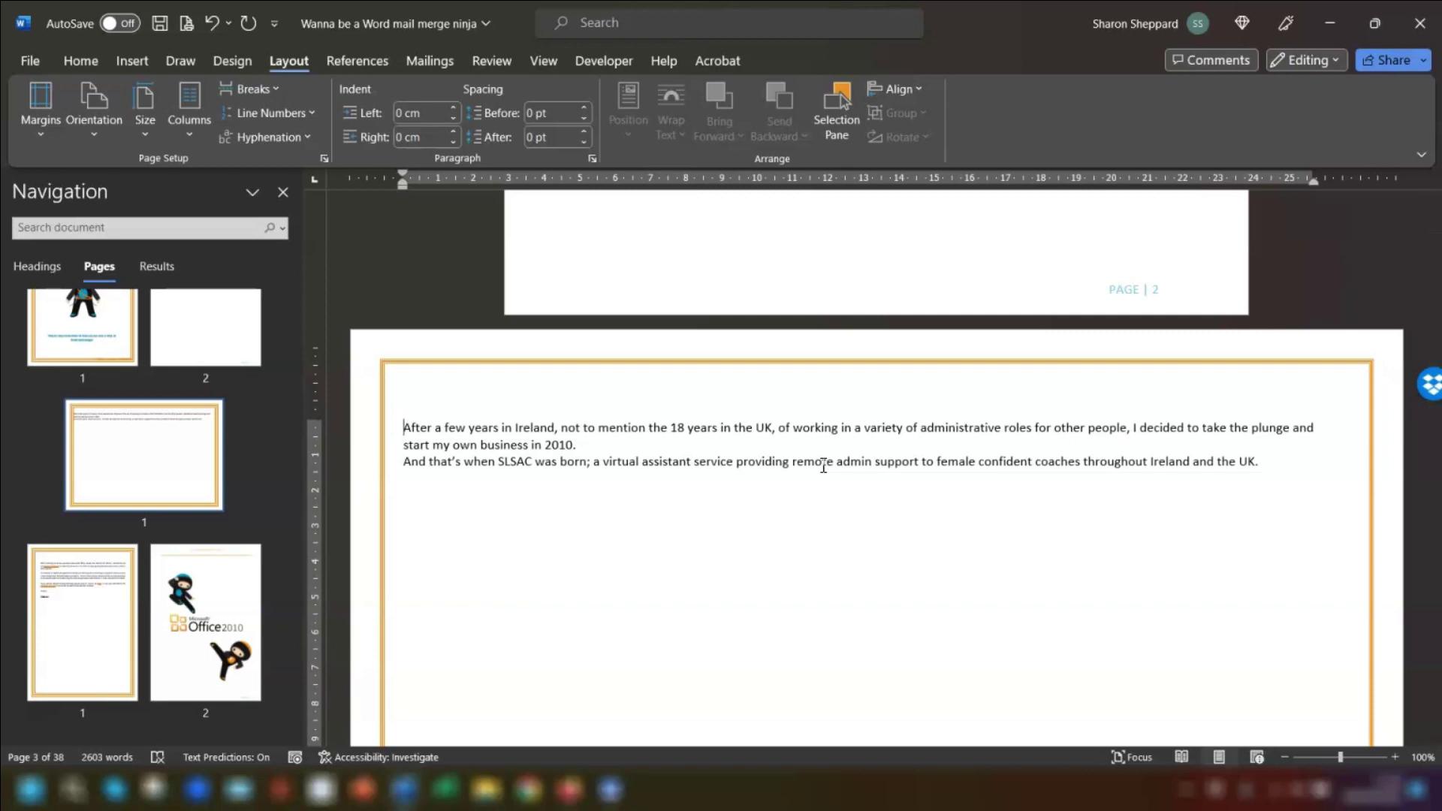
On the Home tab, turn on Show/Hide to reveal paragraph marks and section breaks
left_click(87, 61)
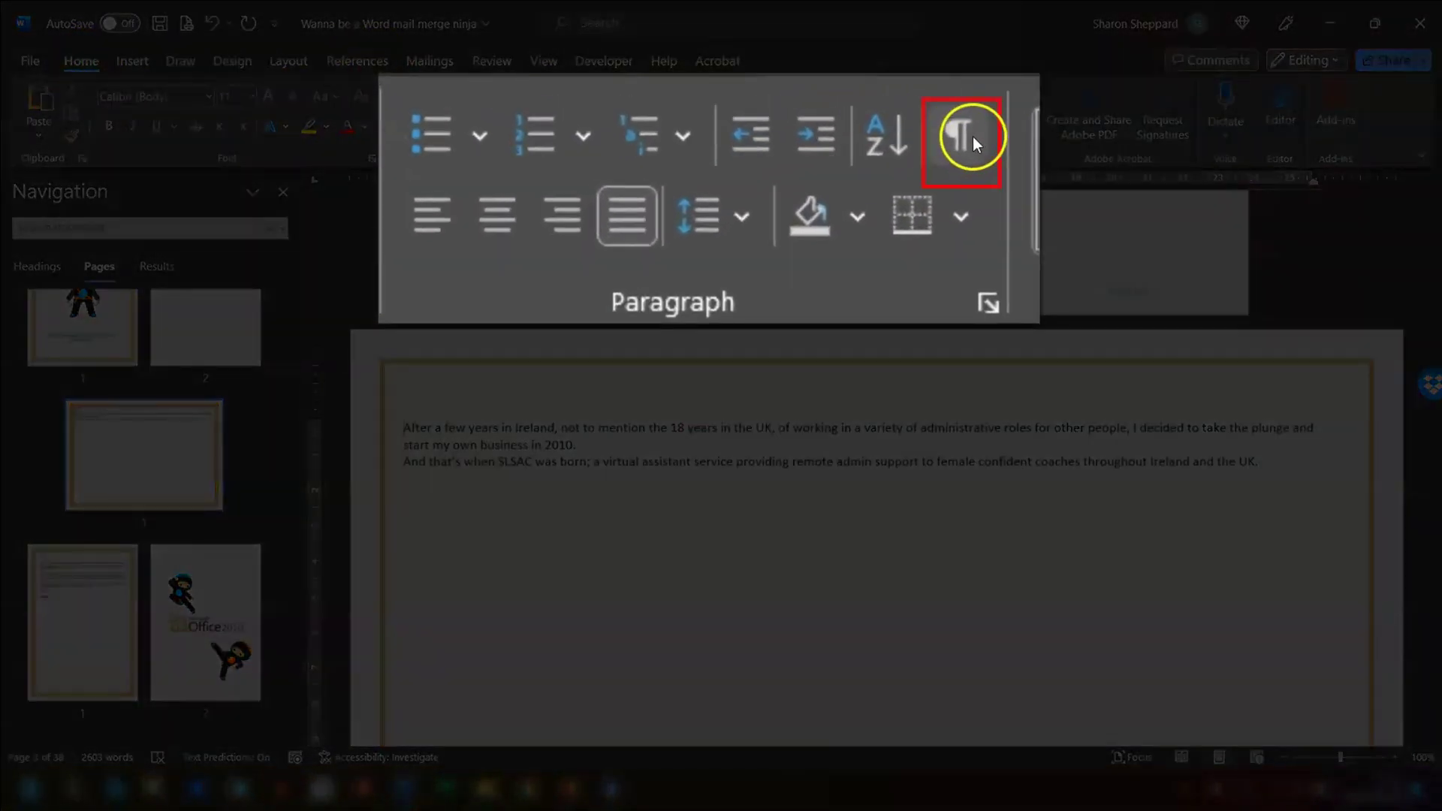
left_click(969, 137)
scroll(811, 503, "up", 5)
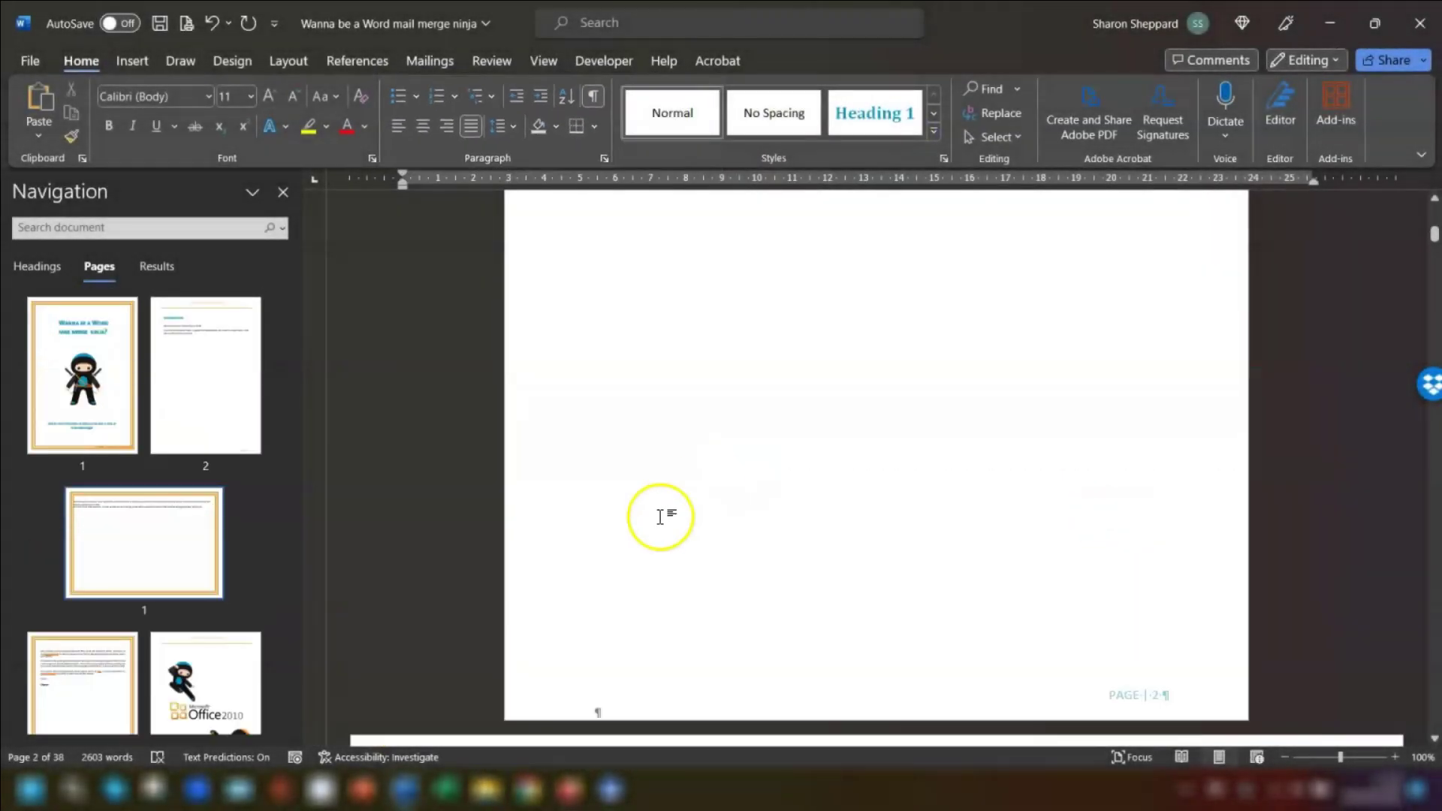
scroll(660, 517, "up", 5)
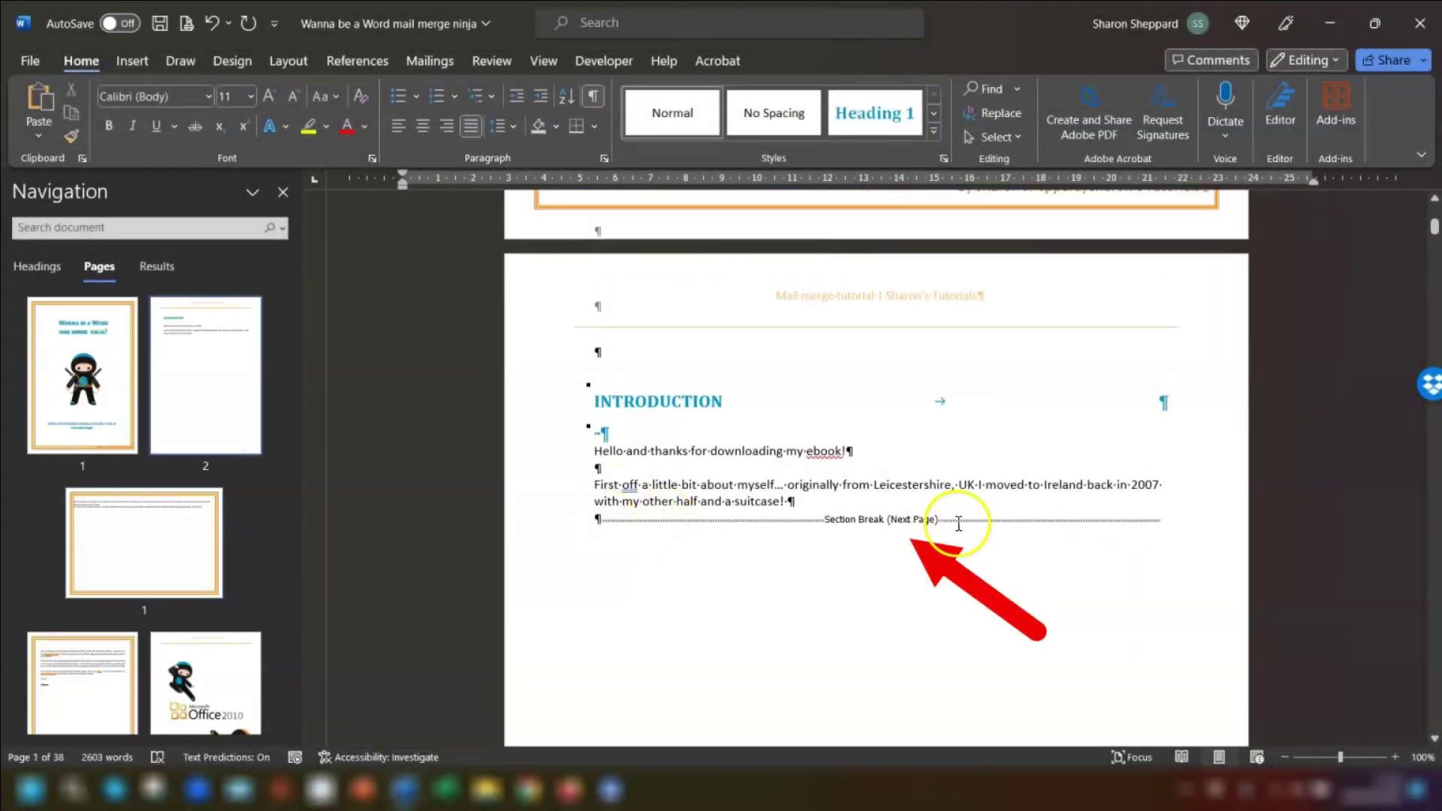
Insert a page break with Ctrl+Enter after 'Ireland and the UK.' on page 3
scroll(1016, 554, "down", 4)
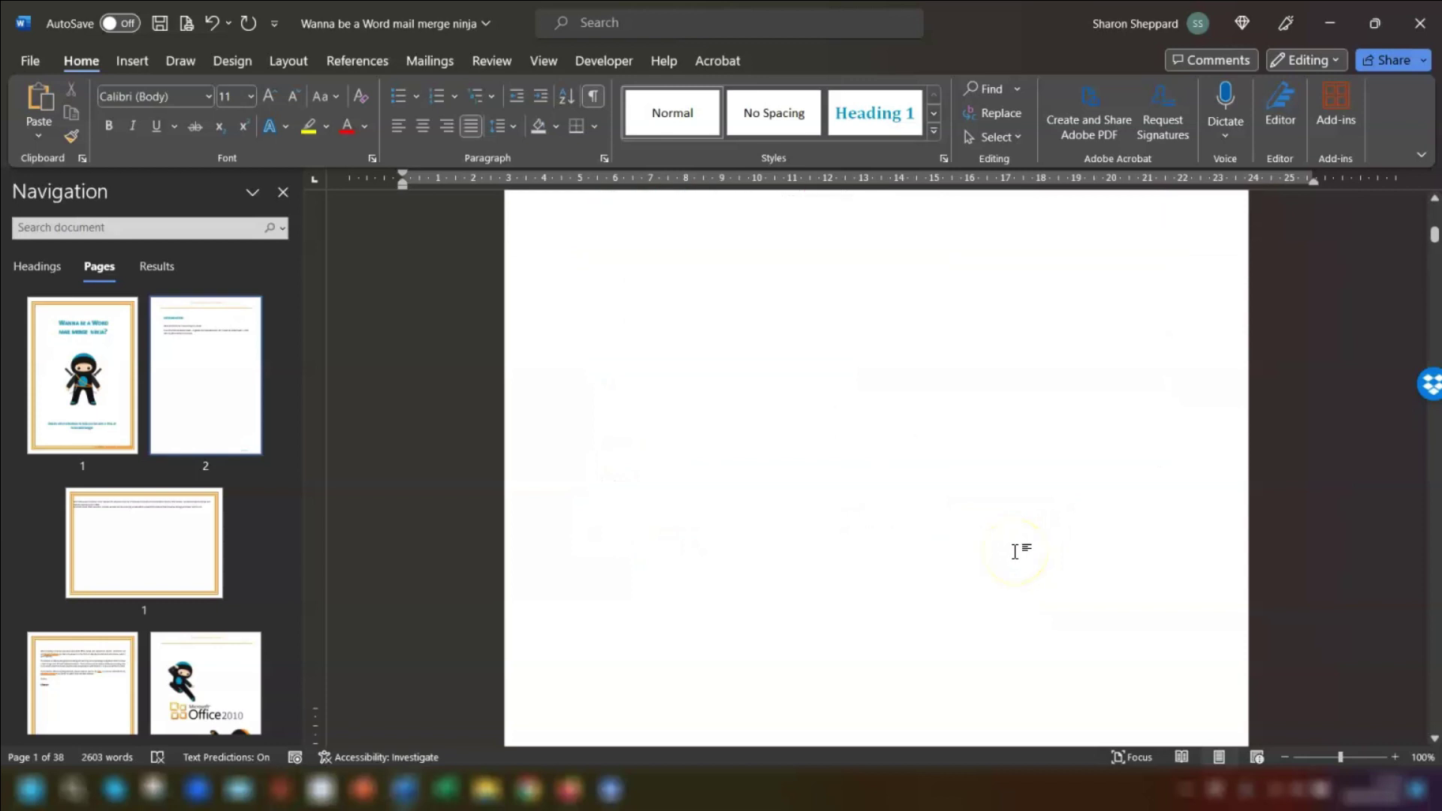
scroll(1014, 550, "down", 2)
scroll(826, 495, "down", 1)
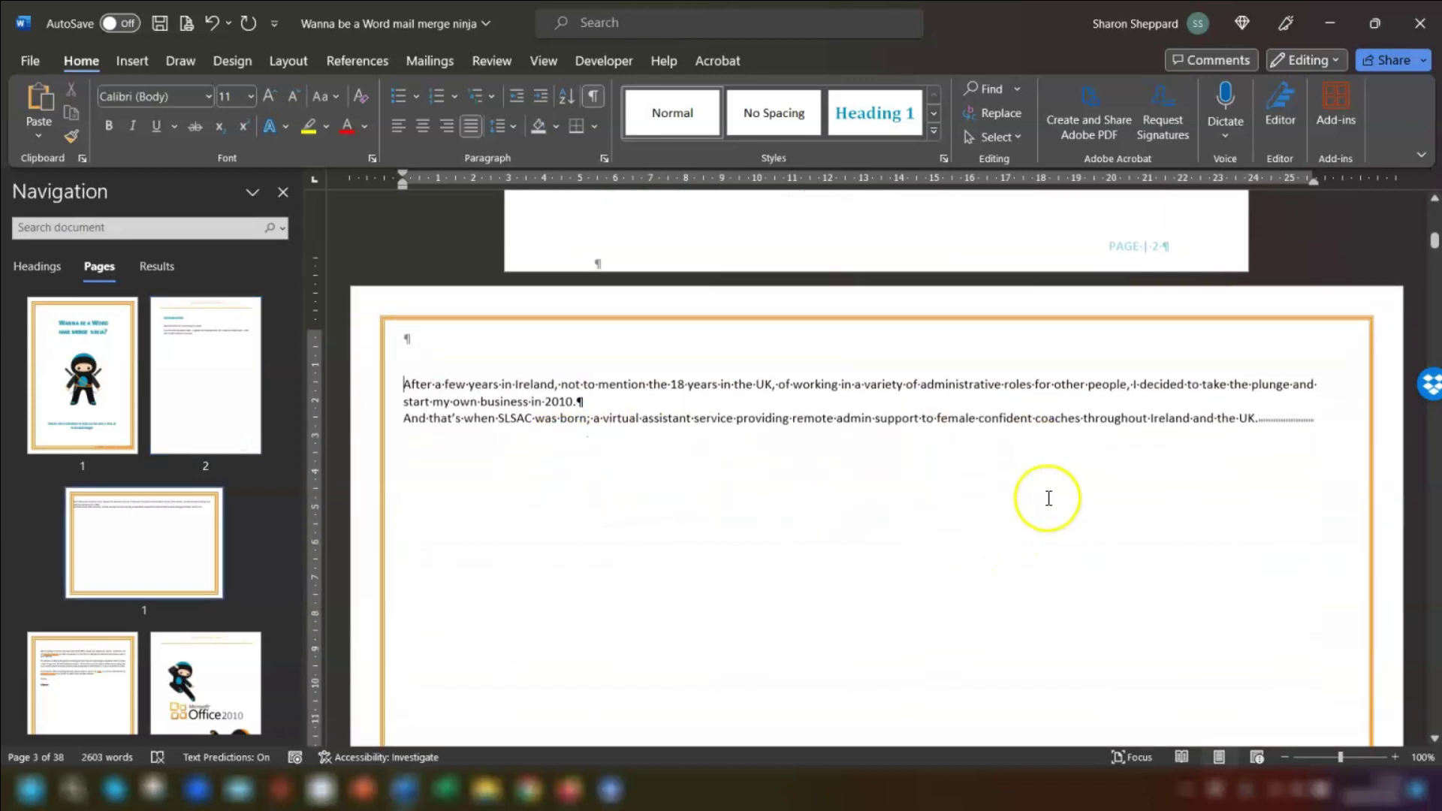
scroll(1048, 497, "down", 2)
left_click(1260, 327)
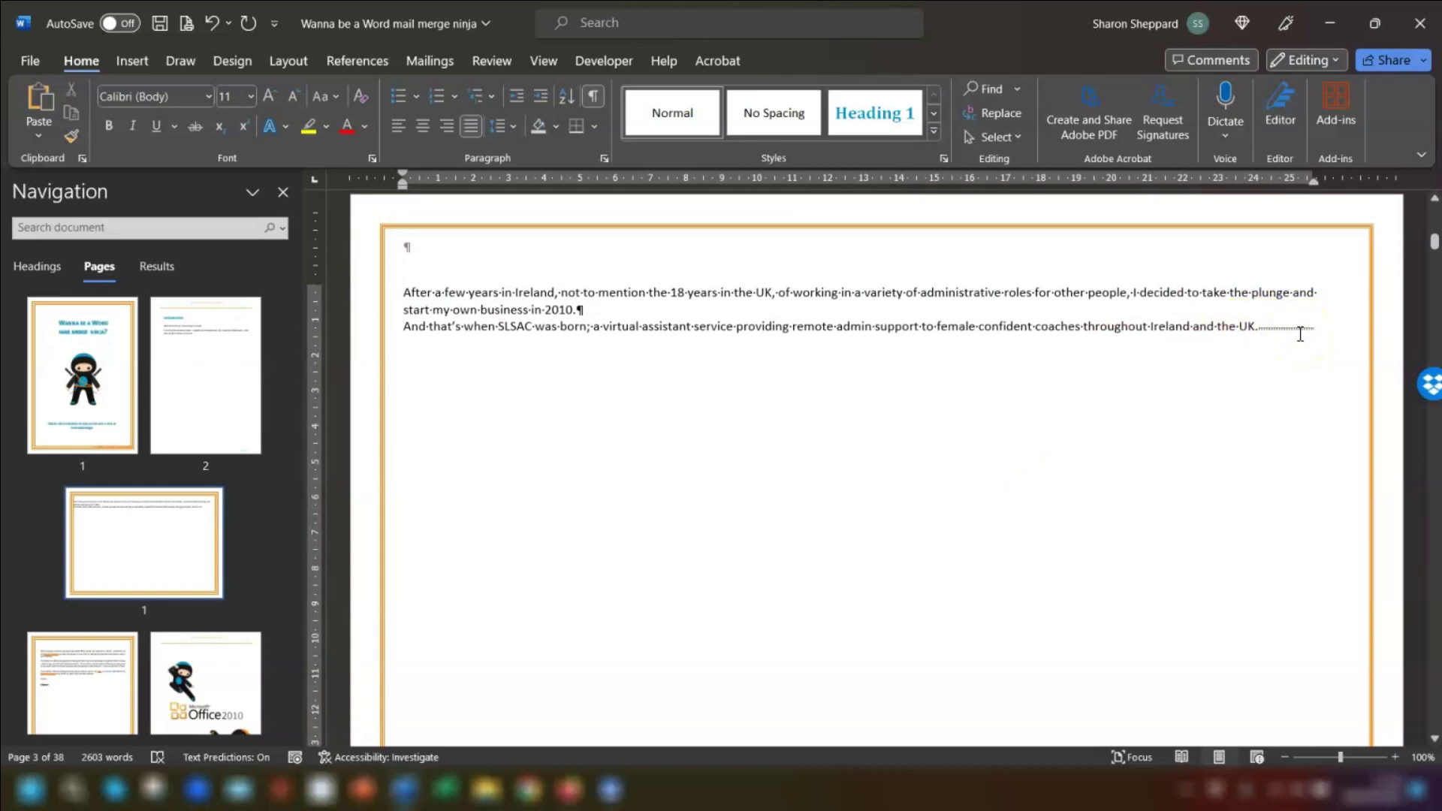
key("ctrl+Return")
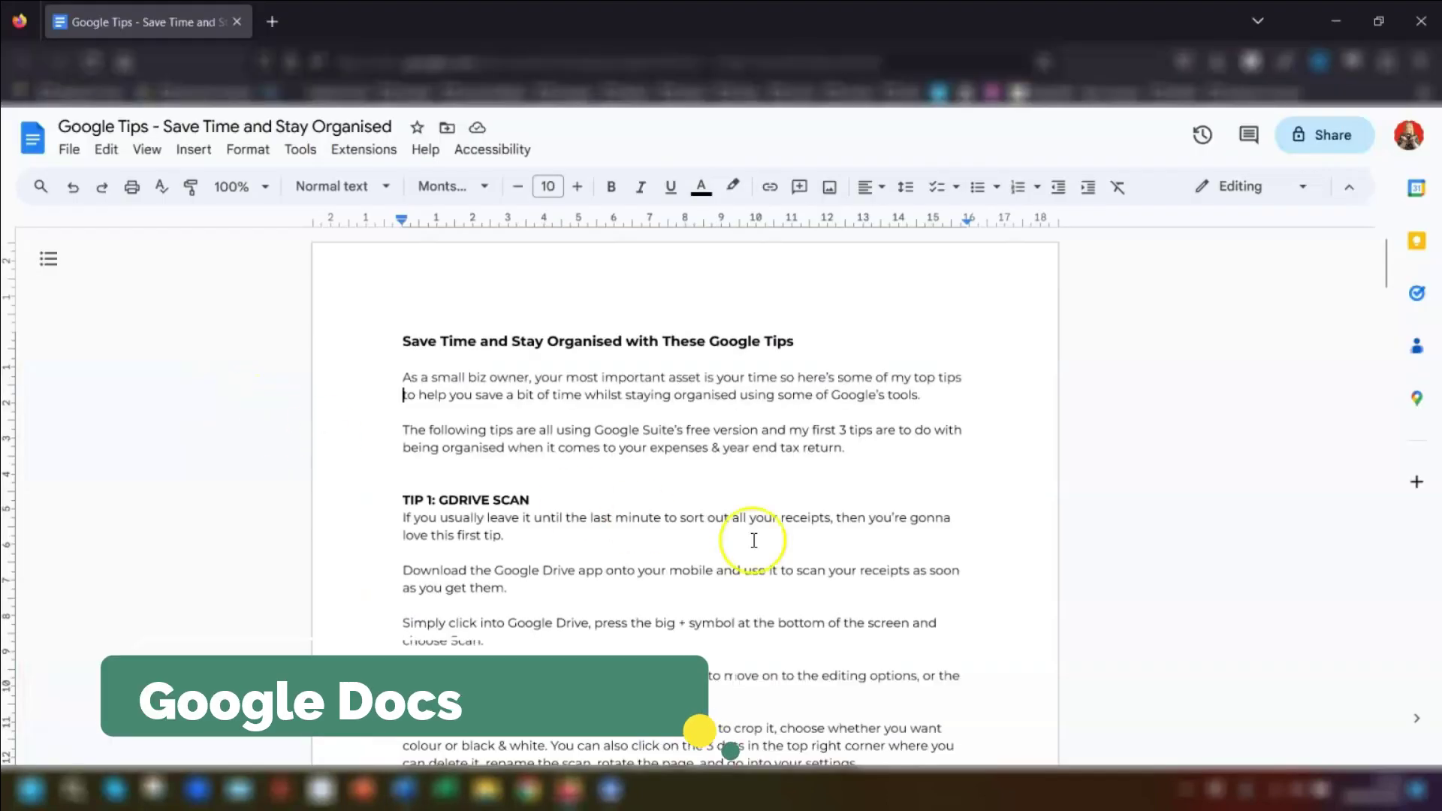
Scroll through the Google Tips document to locate the TIP 3: GMAIL LABELS section
scroll(907, 438, "down", 5)
scroll(1110, 494, "down", 5)
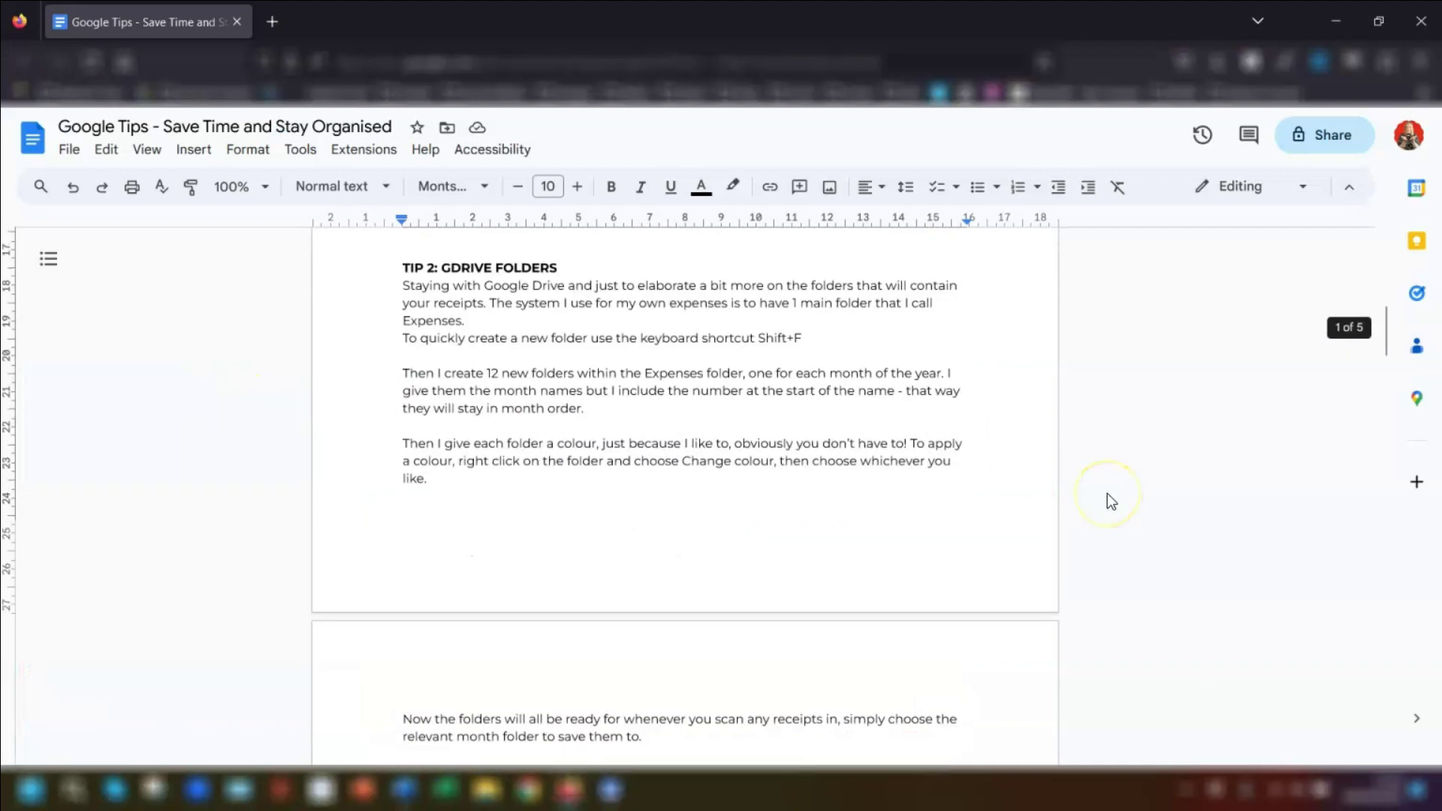
scroll(1107, 497, "up", 7)
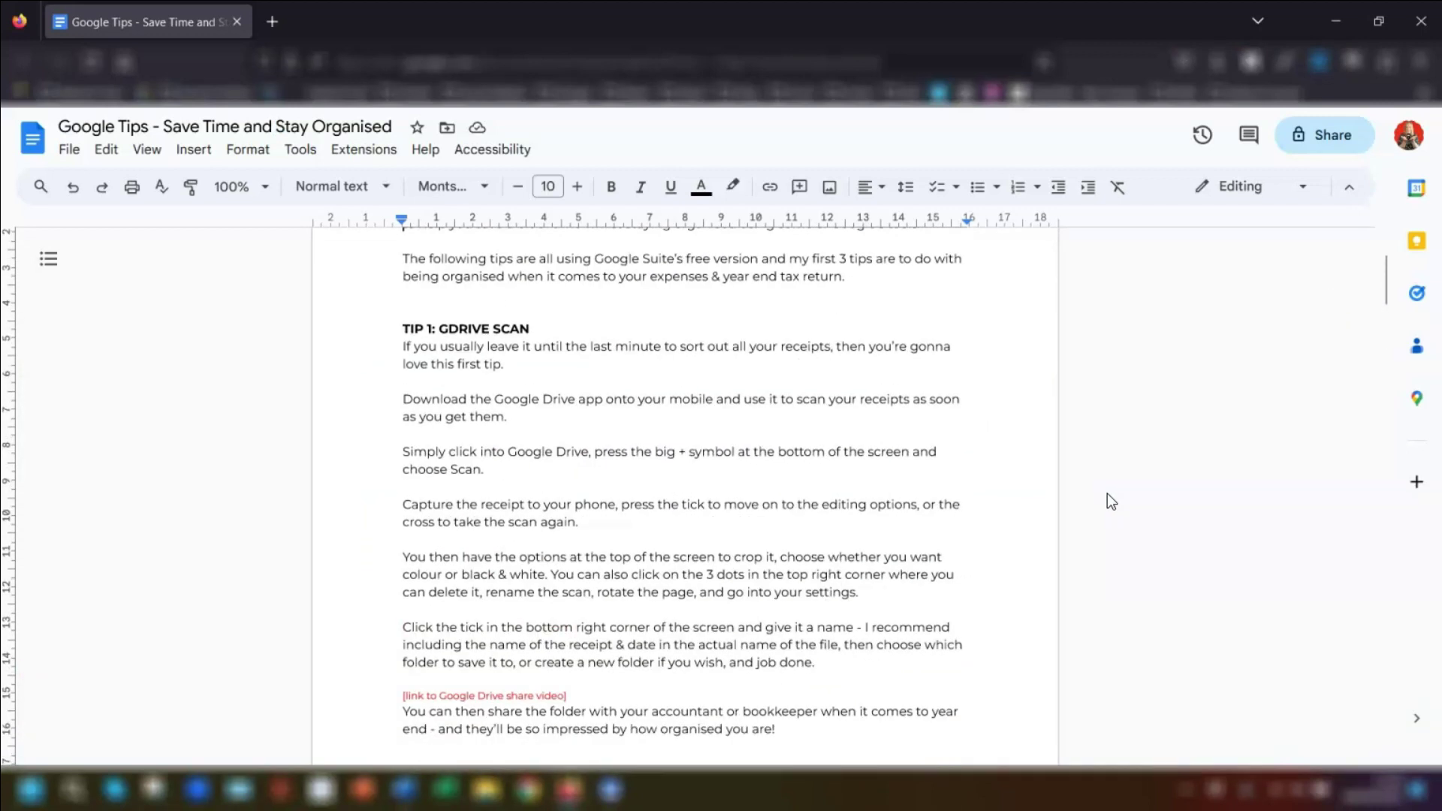
scroll(1107, 493, "up", 2)
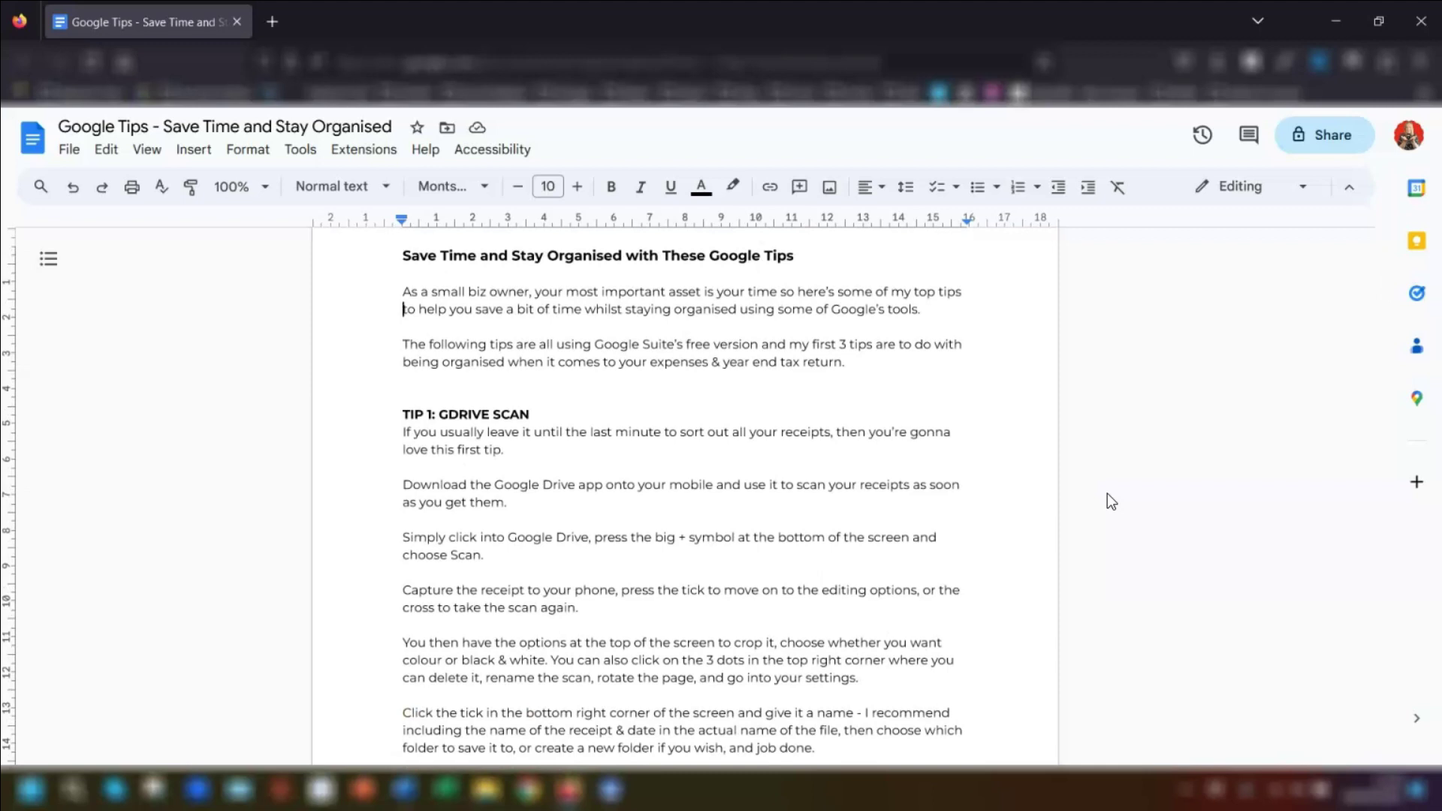
scroll(1098, 502, "down", 4)
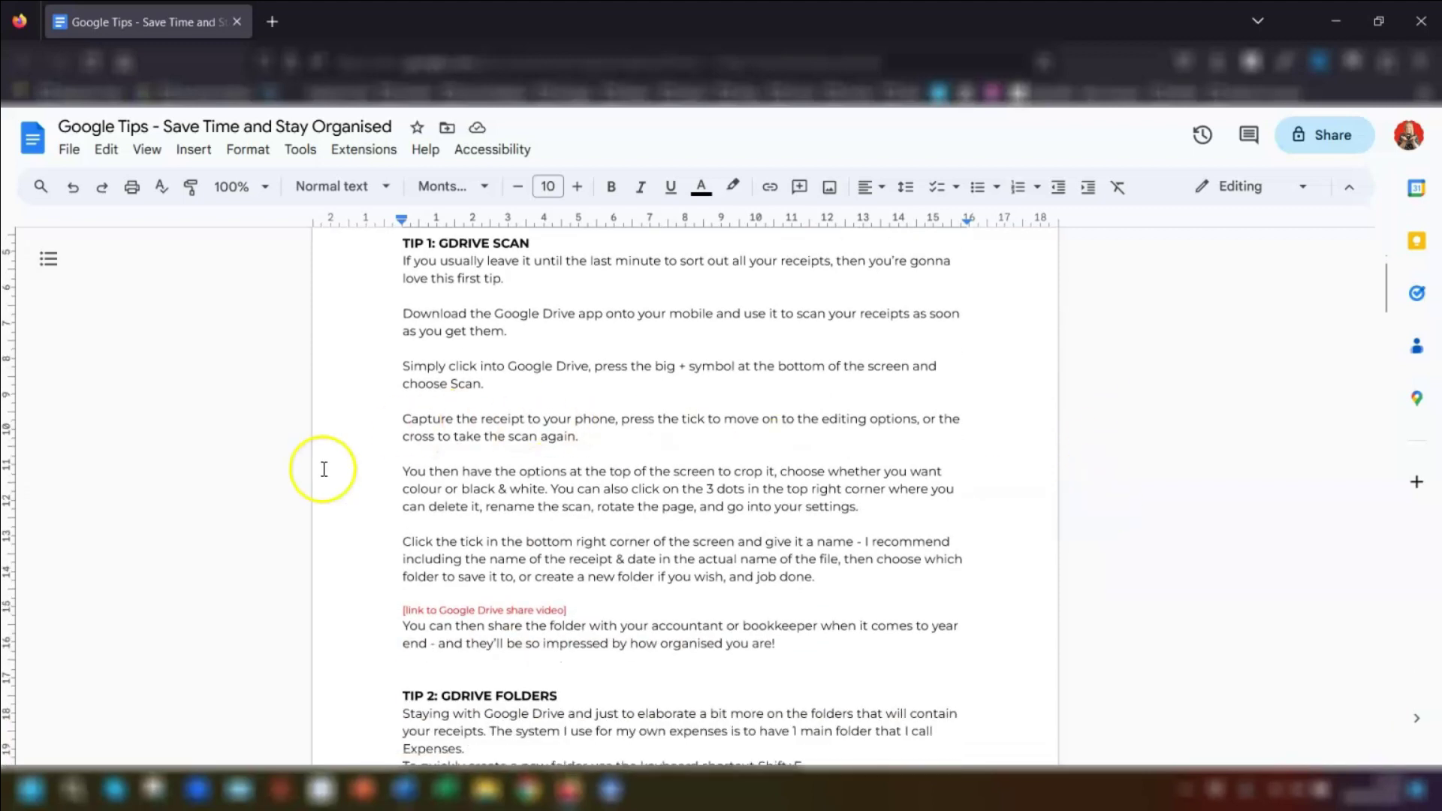
scroll(368, 451, "down", 15)
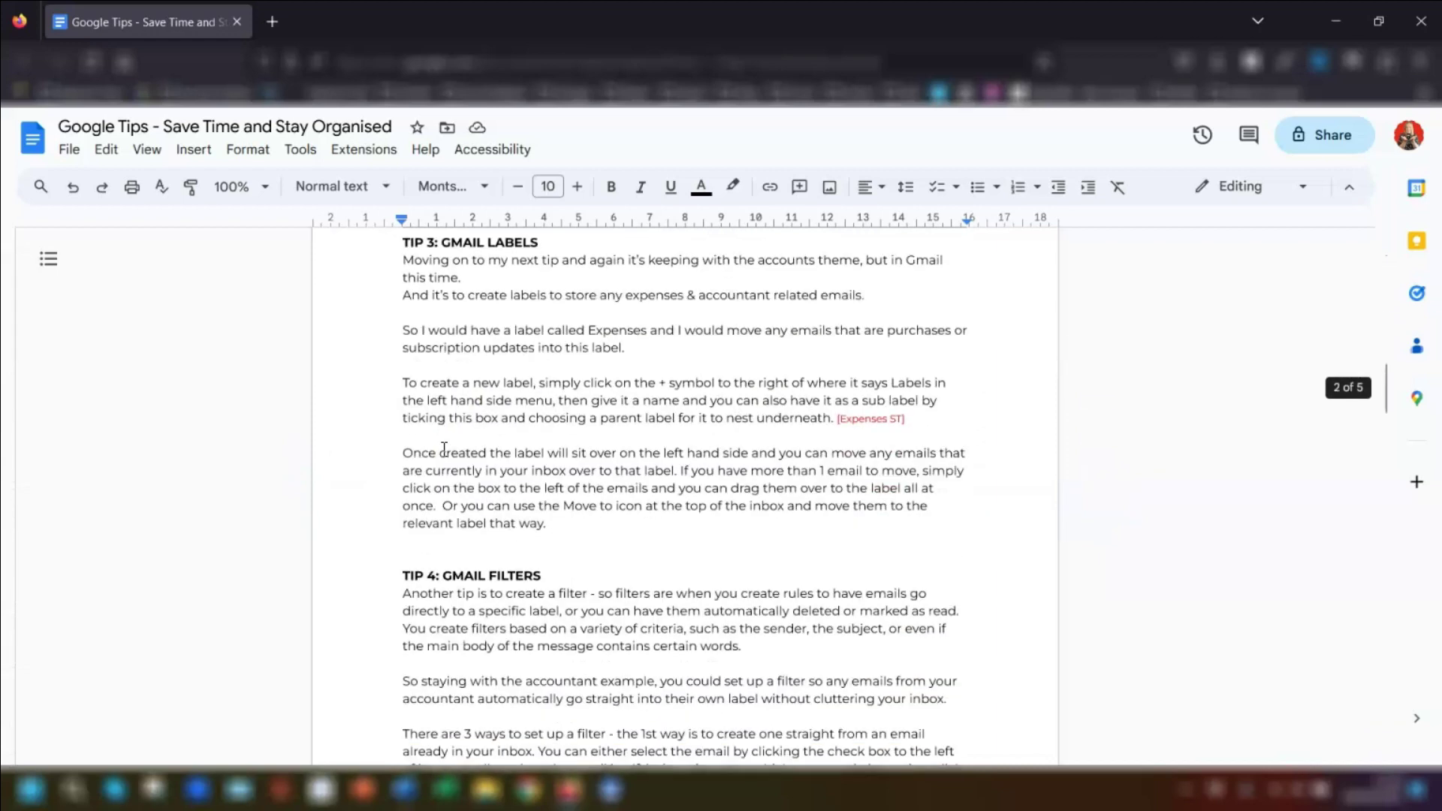
scroll(432, 466, "up", 3)
scroll(399, 493, "down", 1)
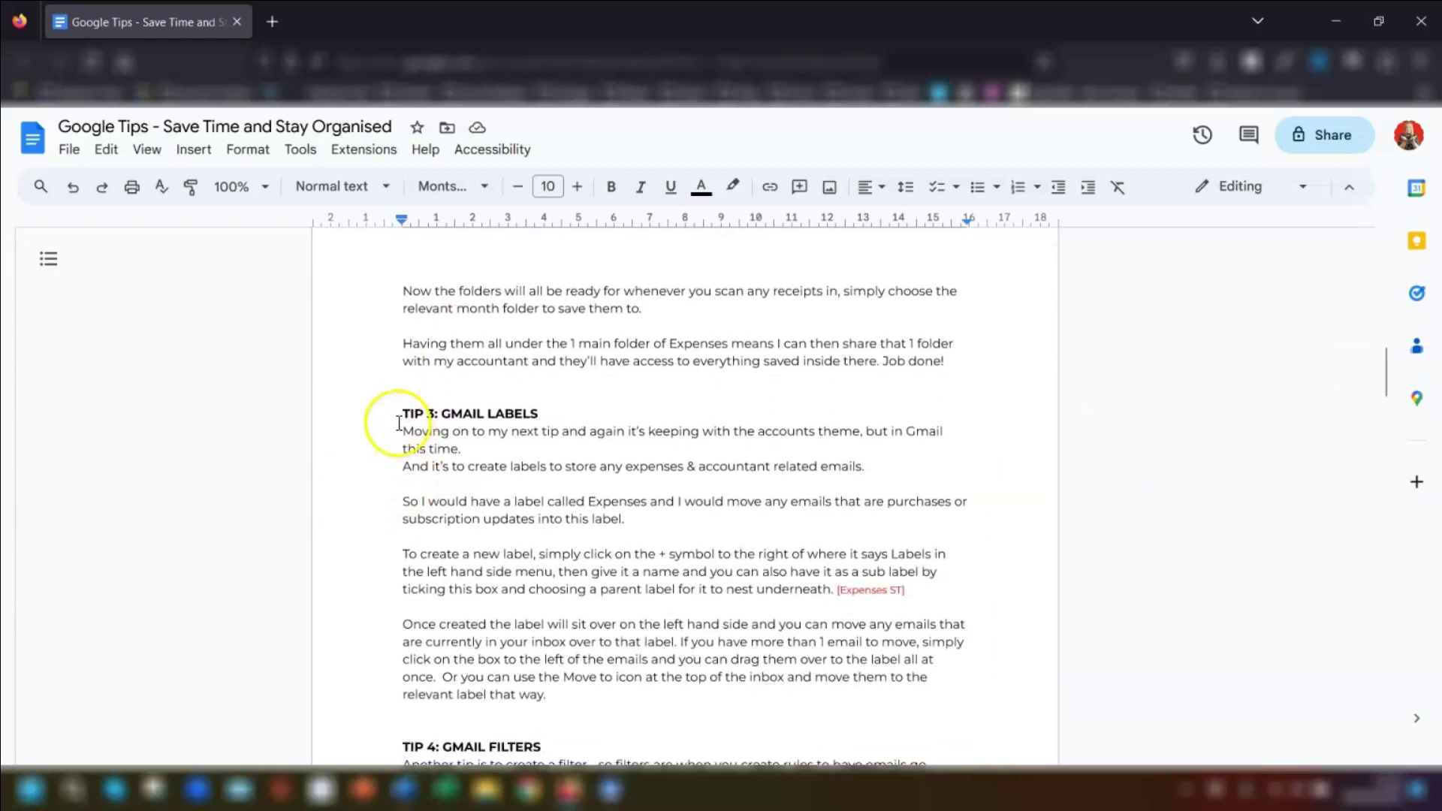
Select the TIP 3: GMAIL LABELS passage and use 'Change page to landscape' on it
left_click_drag(403, 413, 557, 694)
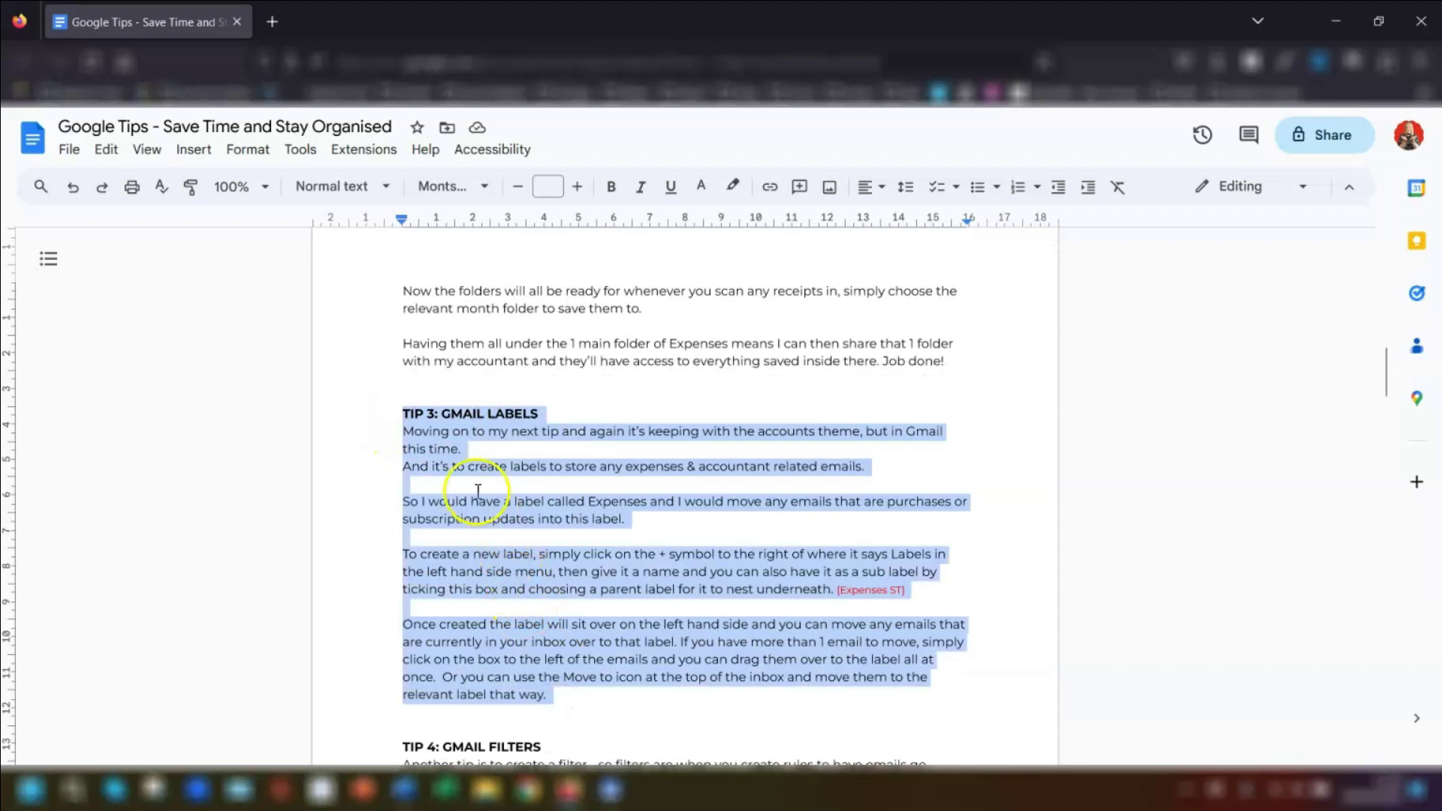
right_click(433, 434)
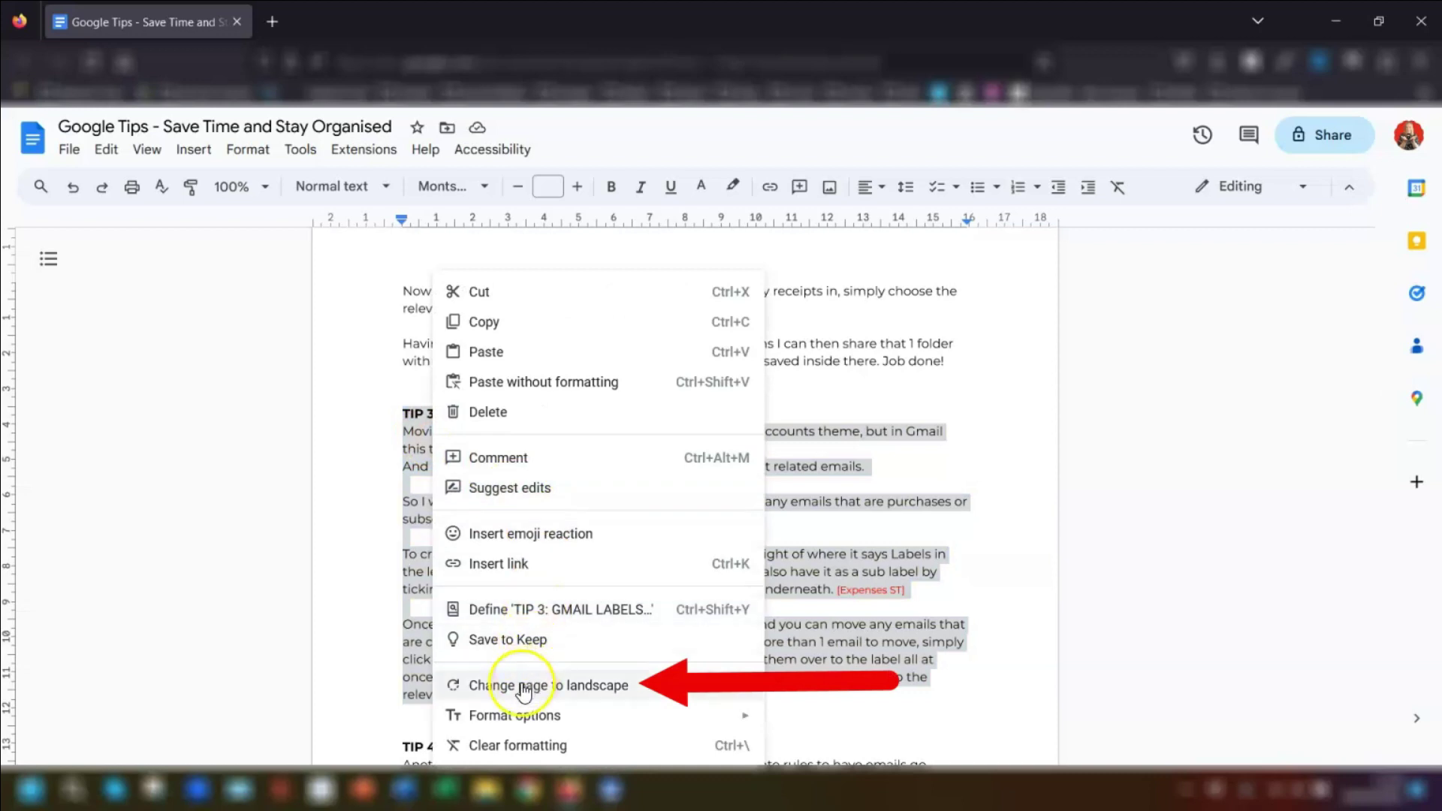
left_click(601, 686)
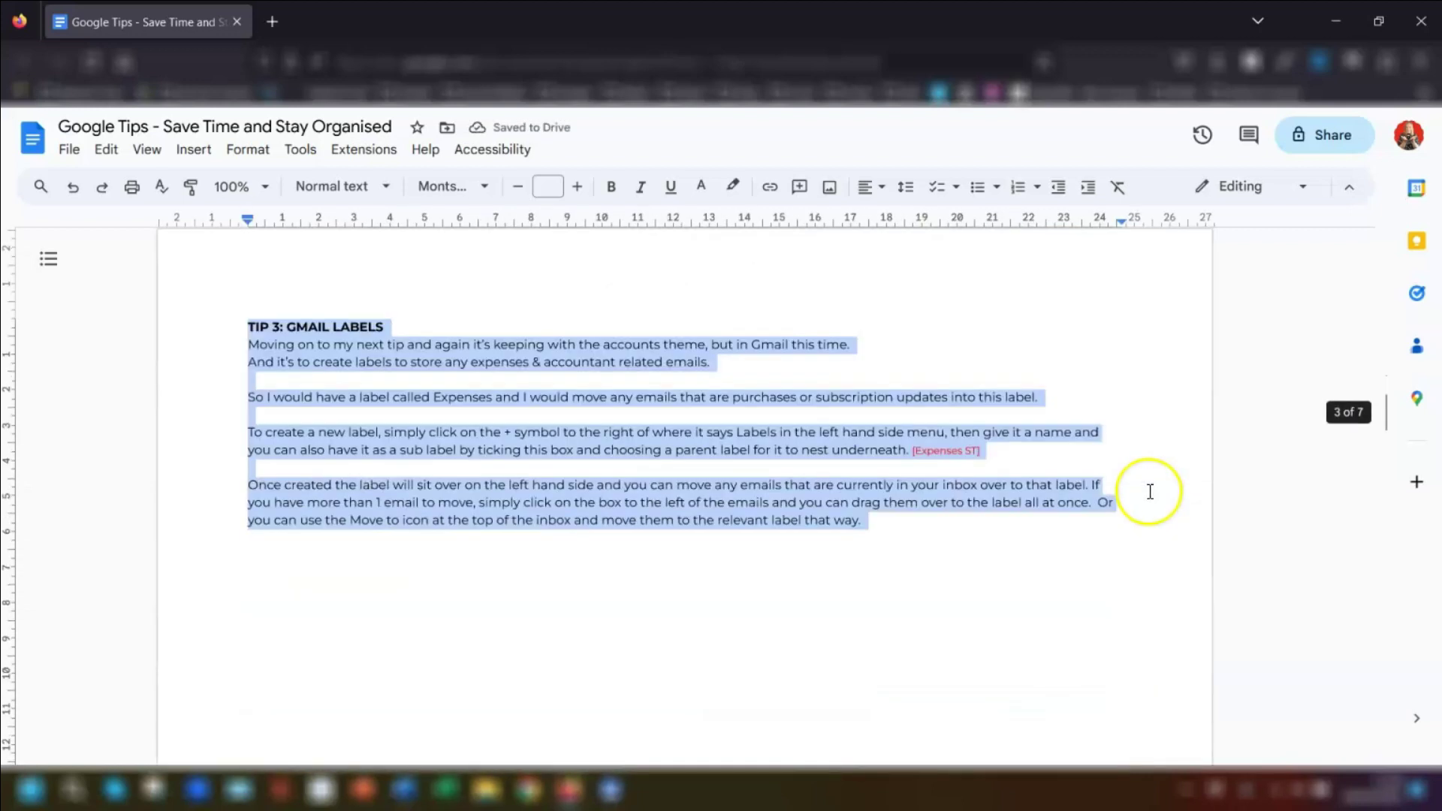
scroll(1249, 494, "down", 8)
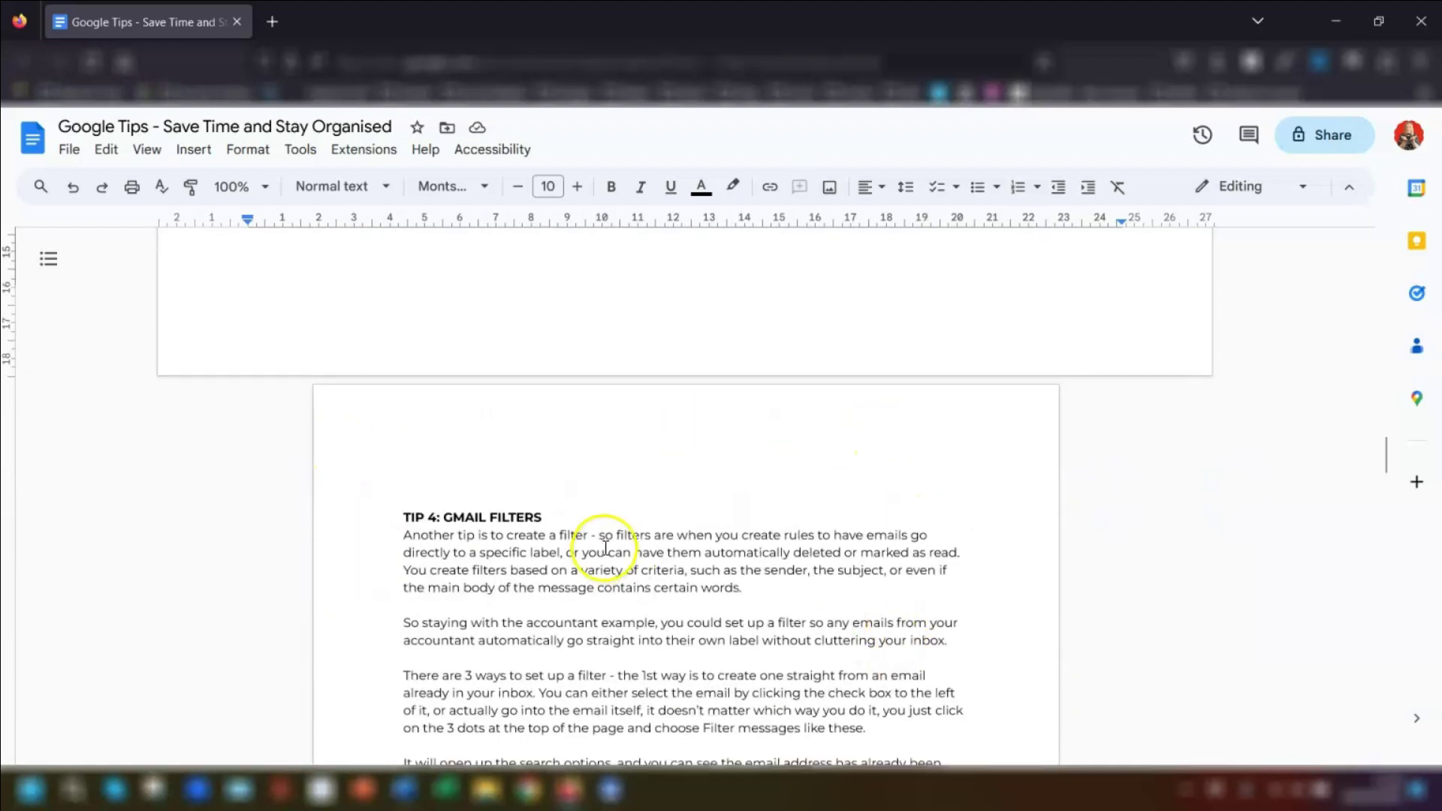
scroll(917, 510, "up", 6)
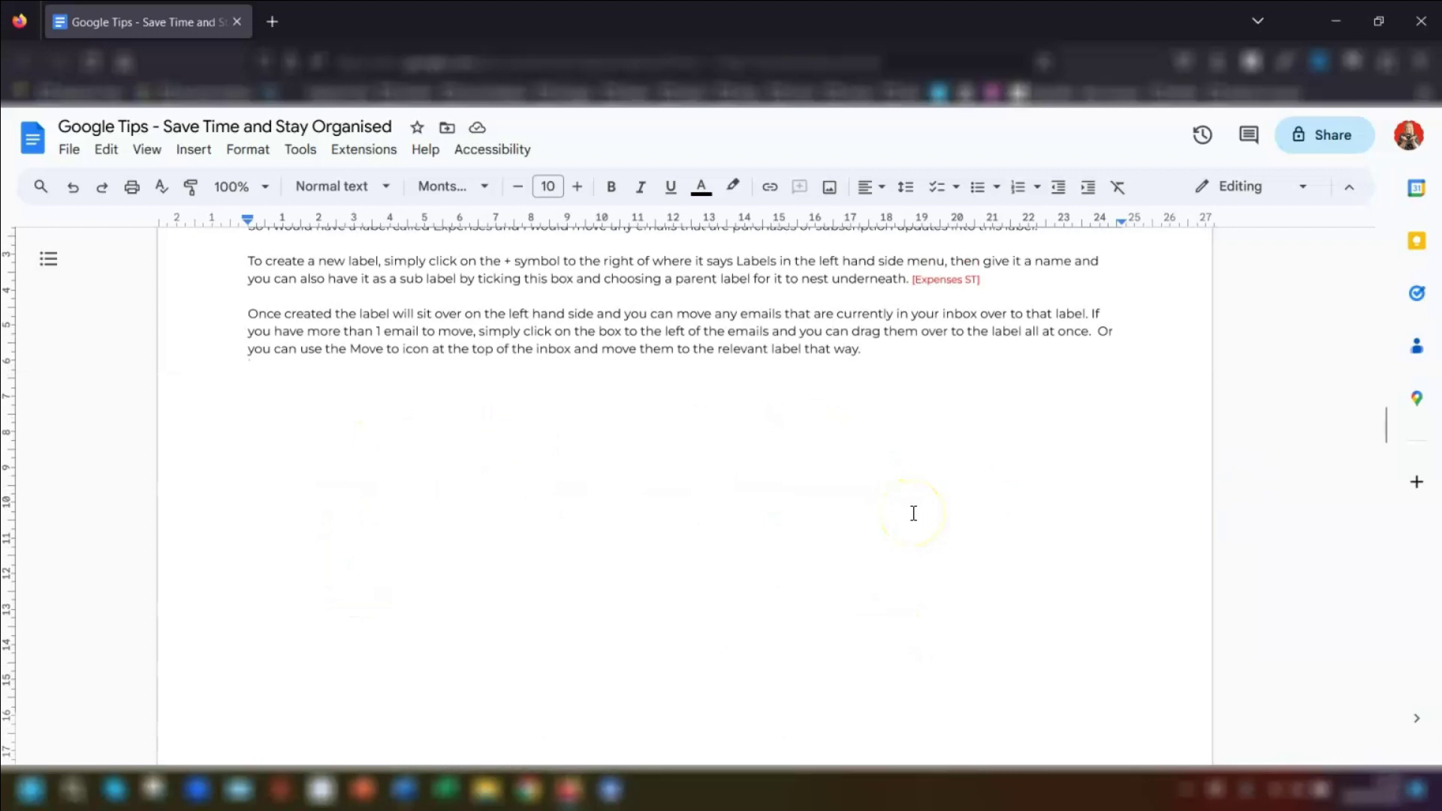
scroll(913, 513, "up", 1)
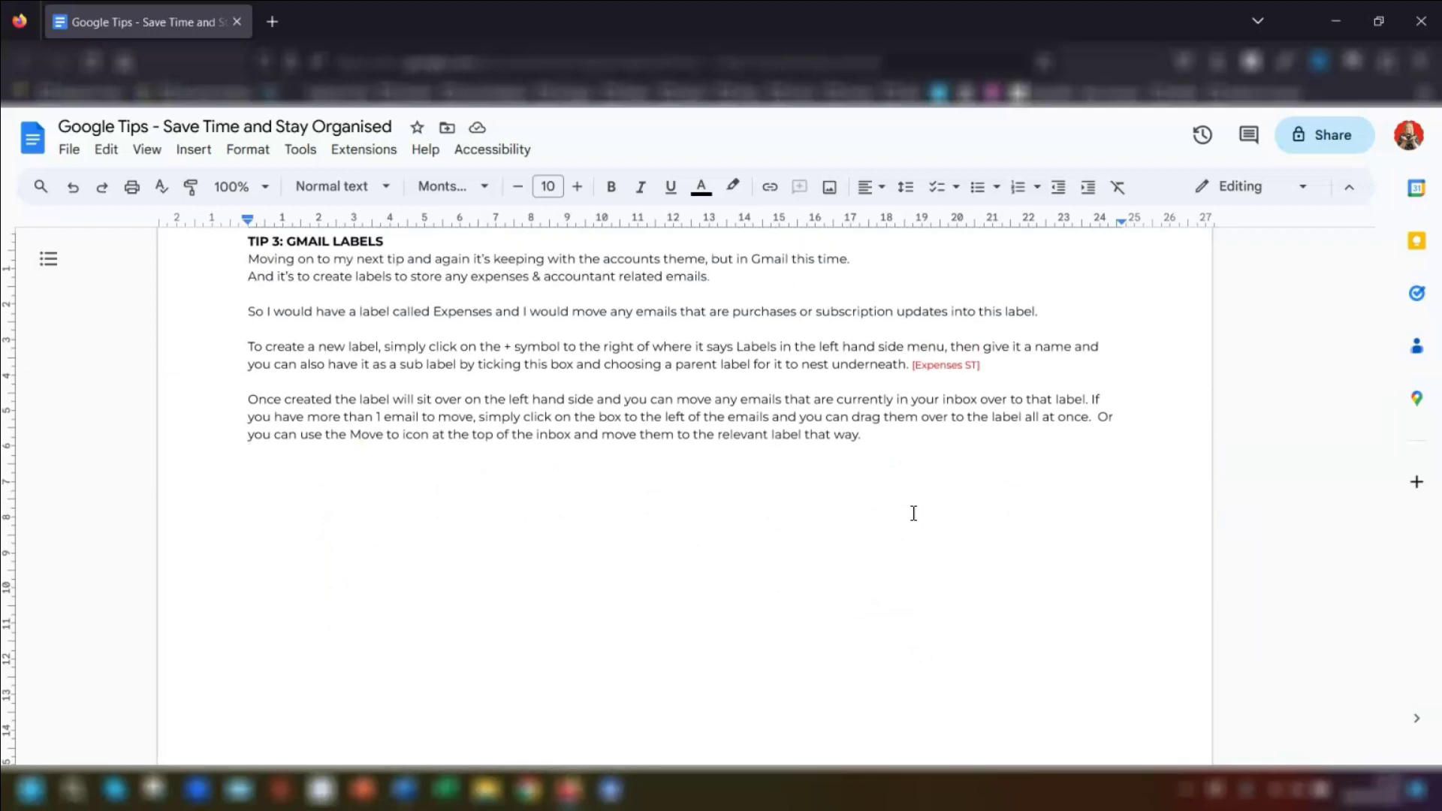
Turn on View > Show non-printing characters and check the section breaks around TIP 3
left_click(913, 507)
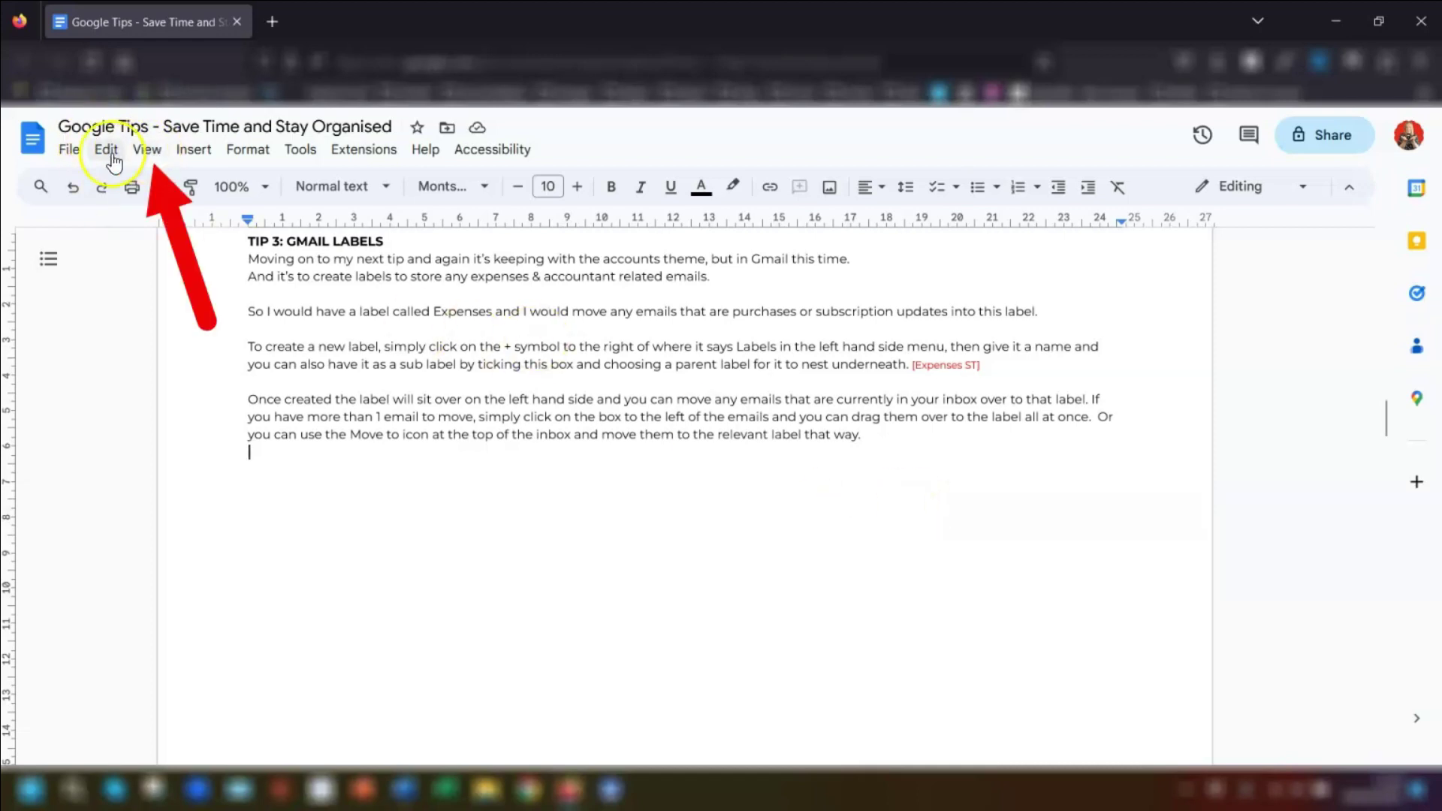
left_click(147, 149)
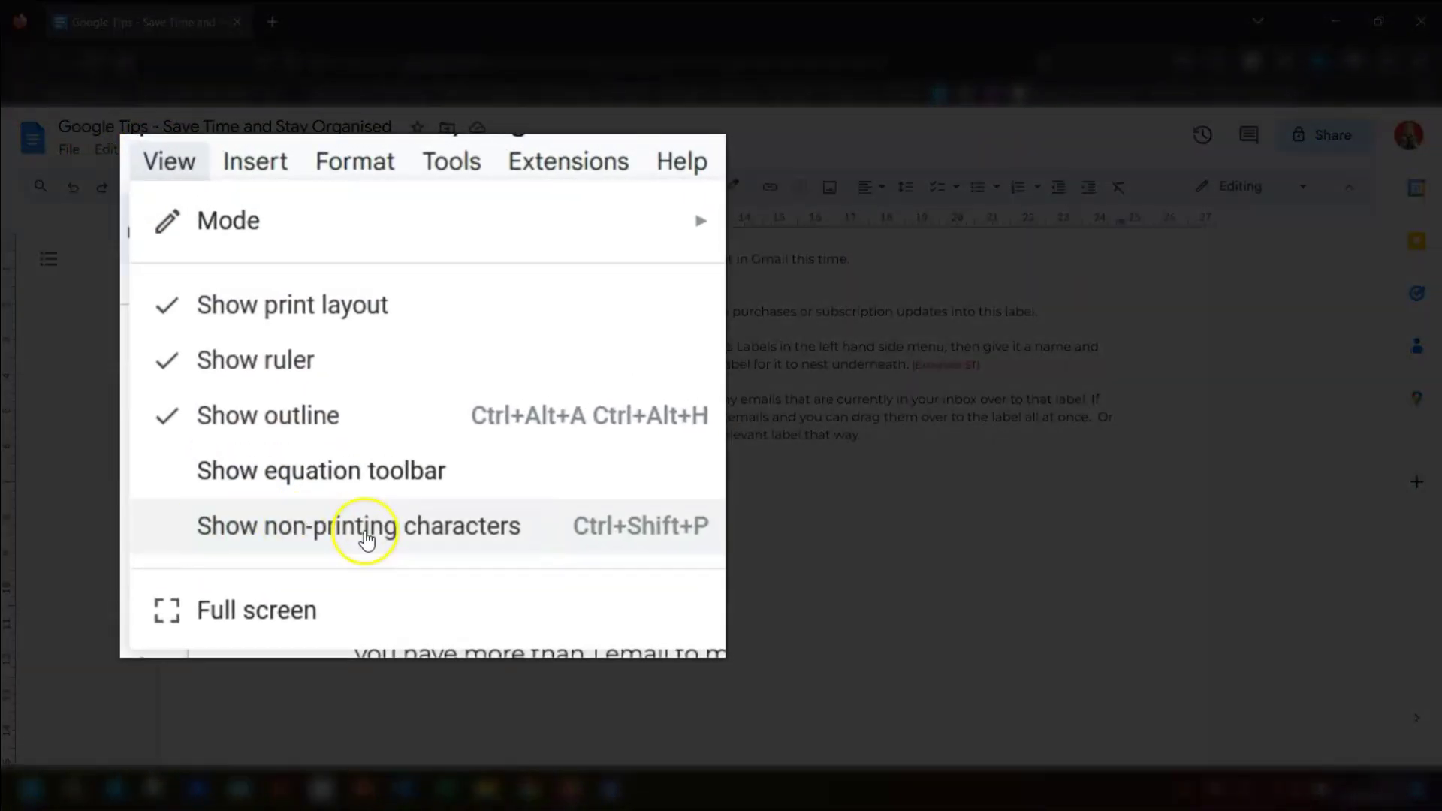
left_click(230, 440)
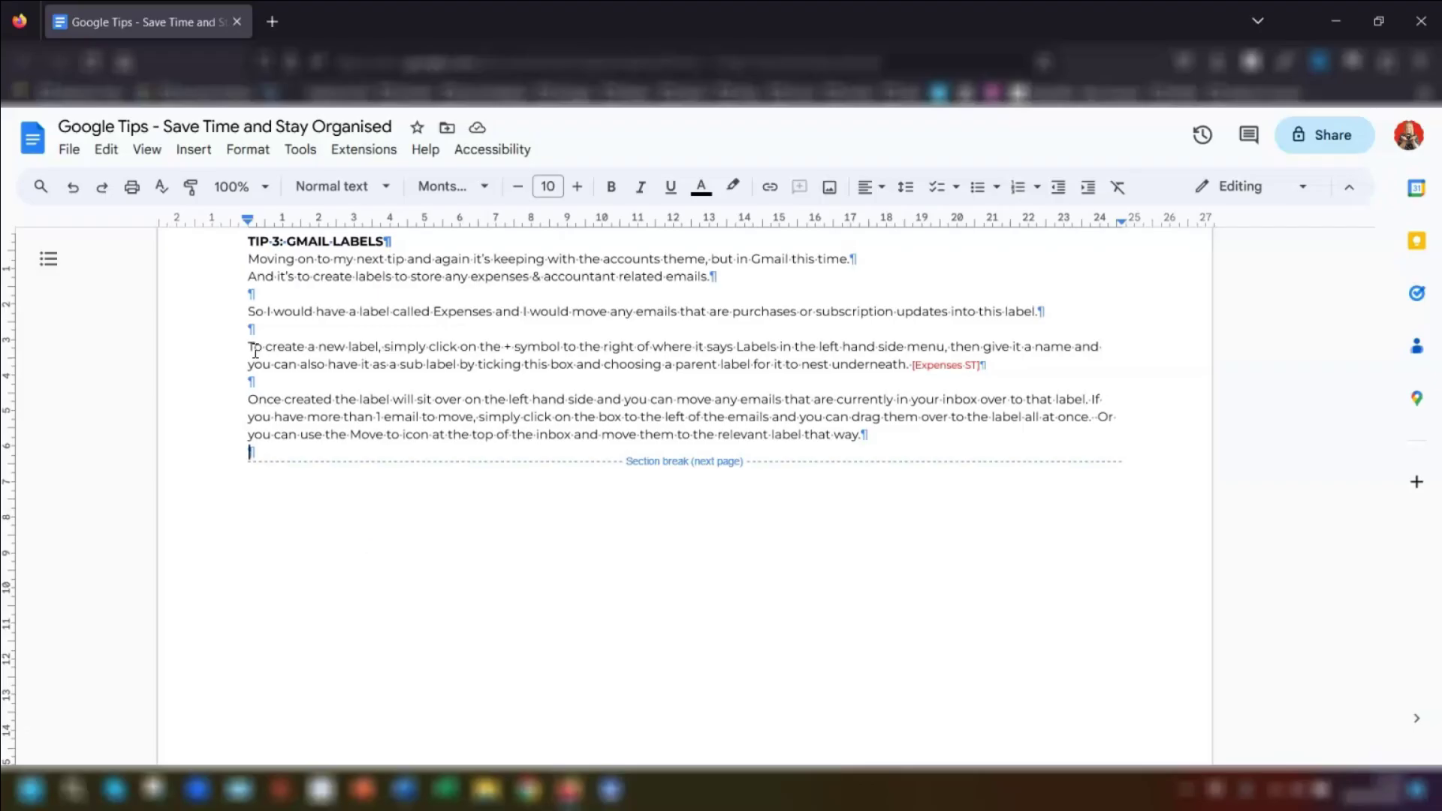
mouse_move(440, 459)
left_mouse_down()
mouse_move(263, 461)
mouse_move(723, 466)
left_mouse_up()
scroll(723, 466, "up", 2)
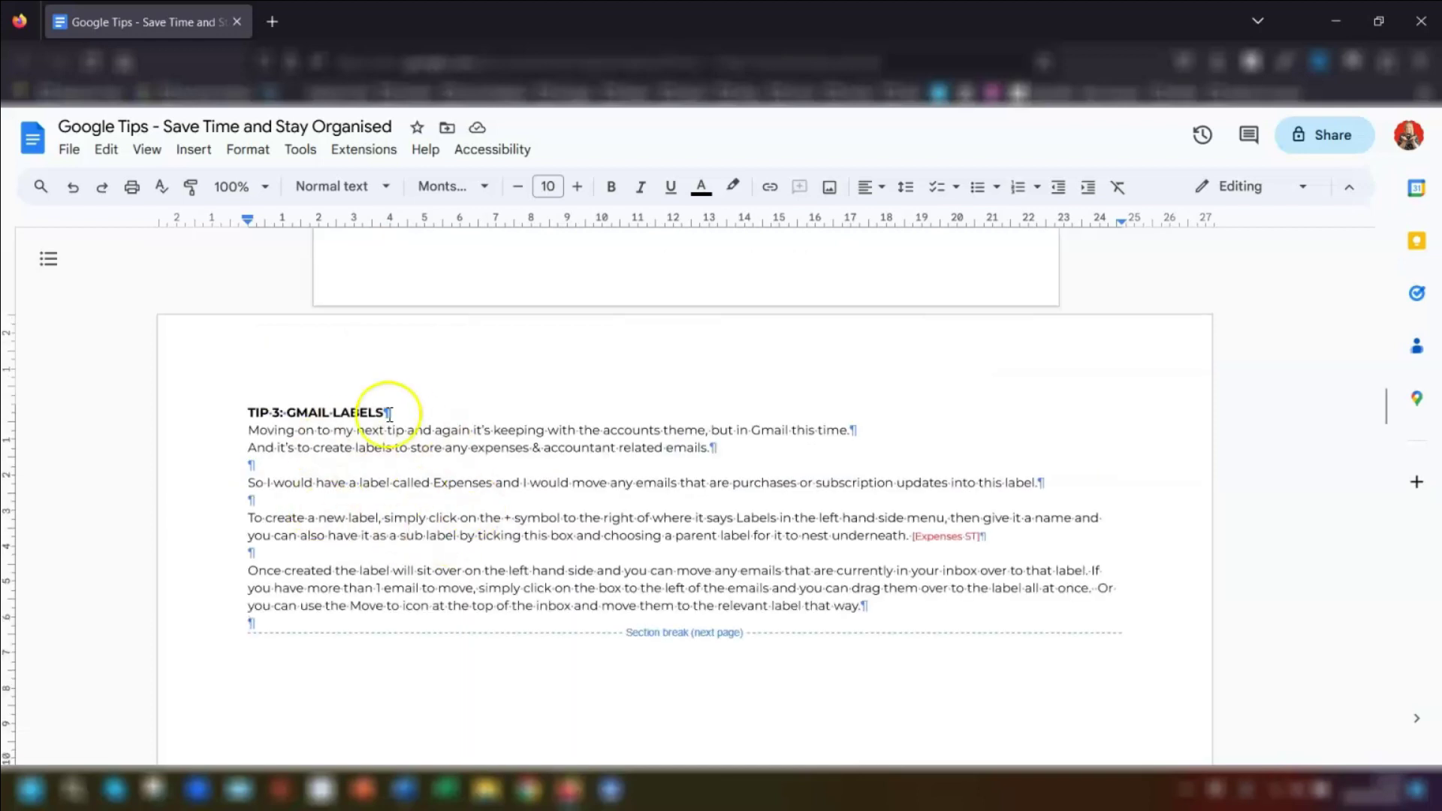
scroll(860, 476, "up", 12)
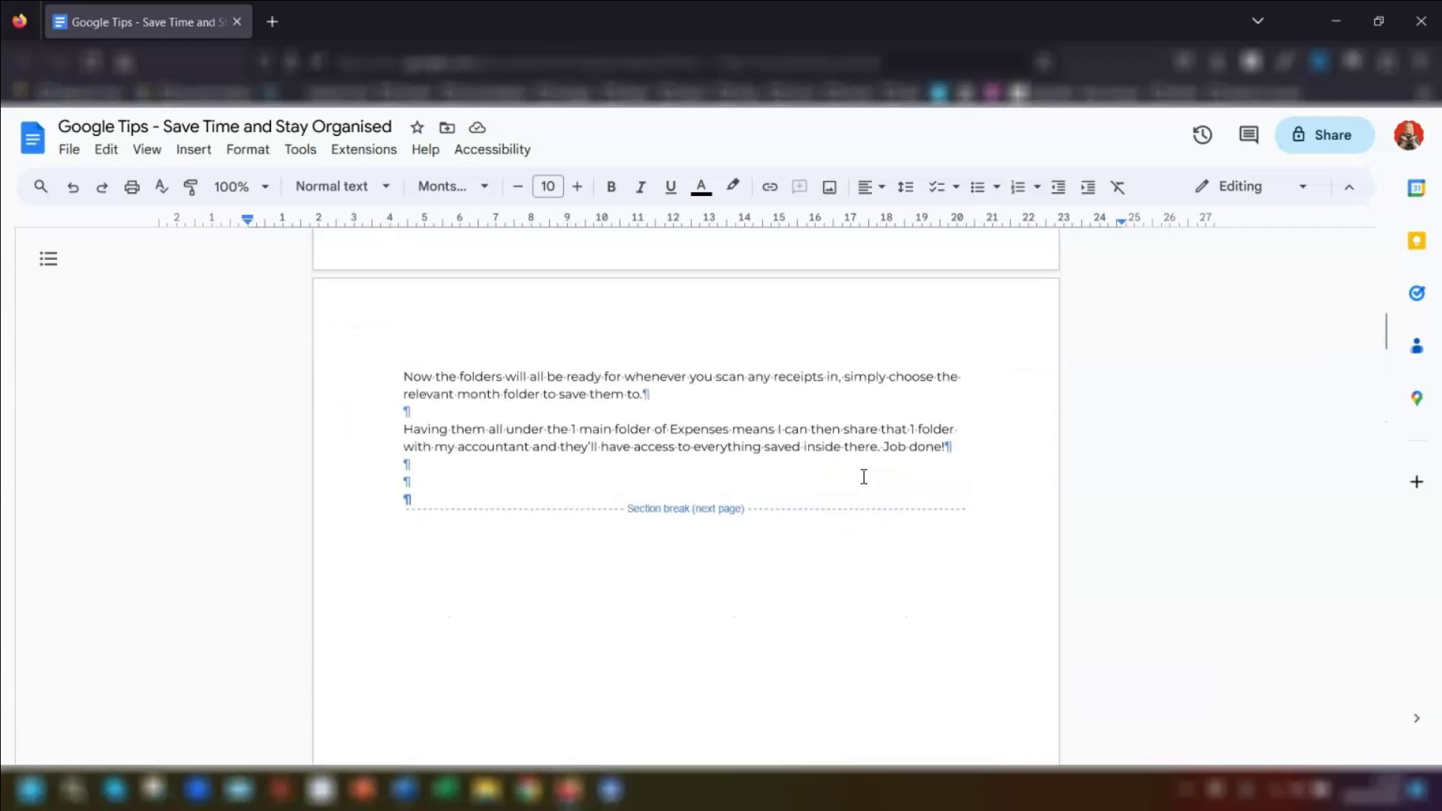
scroll(778, 516, "down", 4)
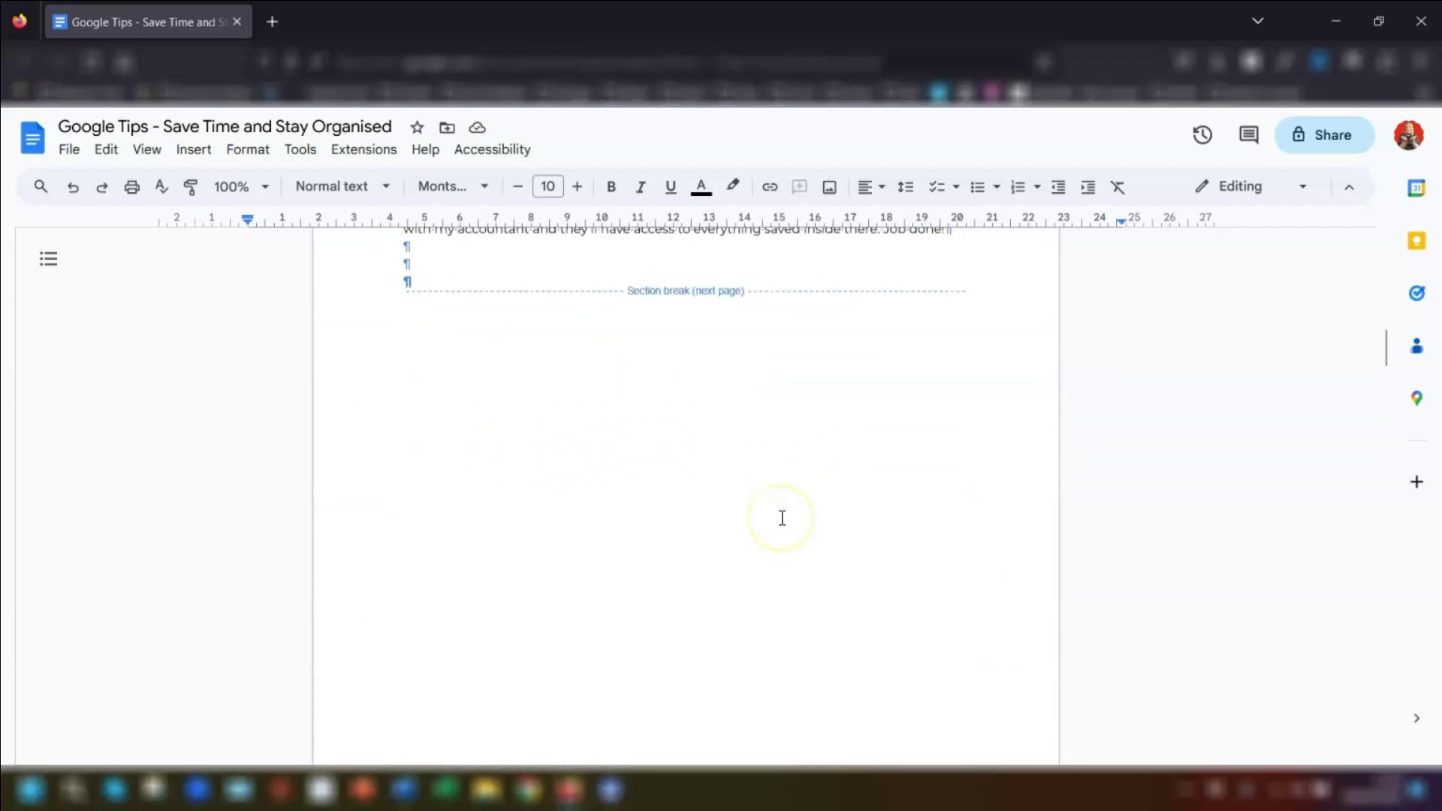